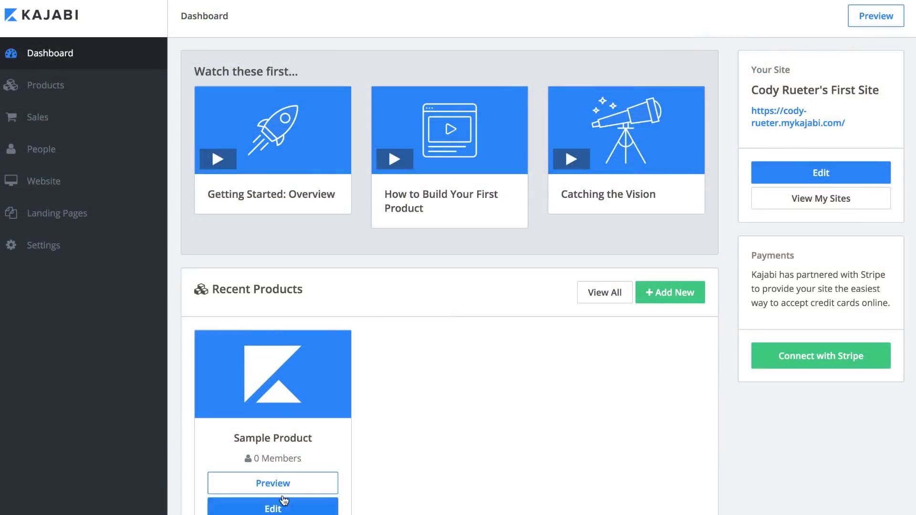
# - Preview the Sample Product as members see it, then open its Product Details in the admin
pyautogui.click(281, 484)
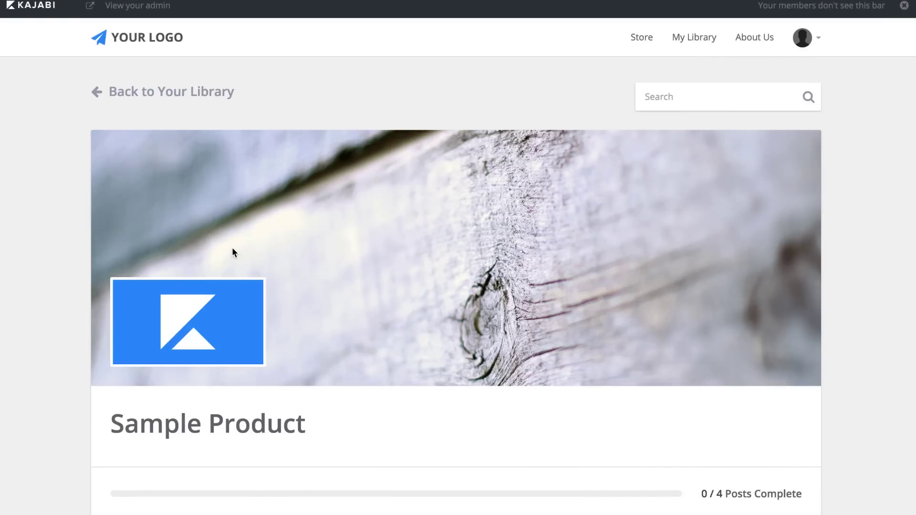
pyautogui.scroll(-3, 233, 249)
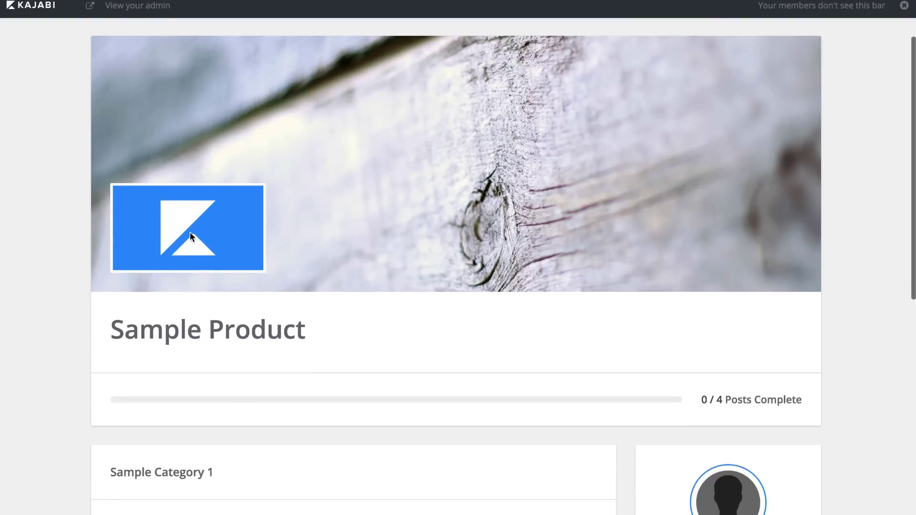
pyautogui.scroll(-3, 189, 236)
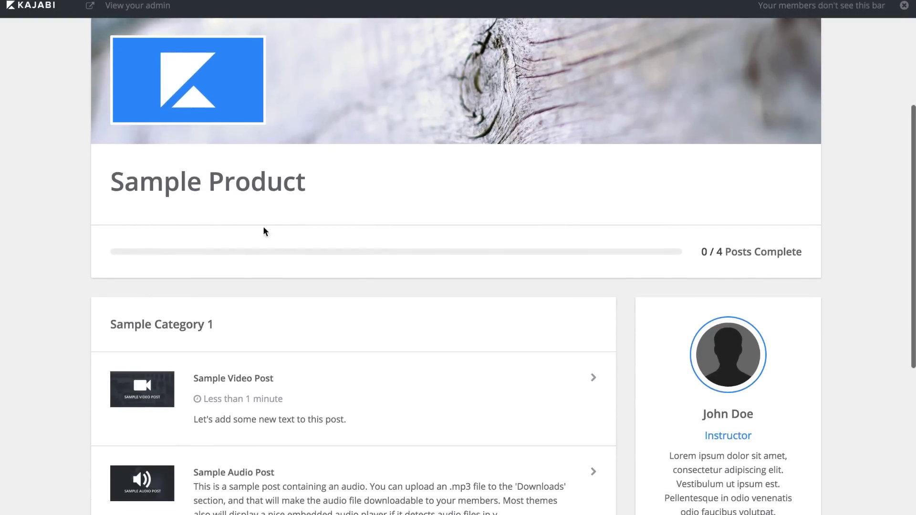
pyautogui.scroll(-5, 202, 206)
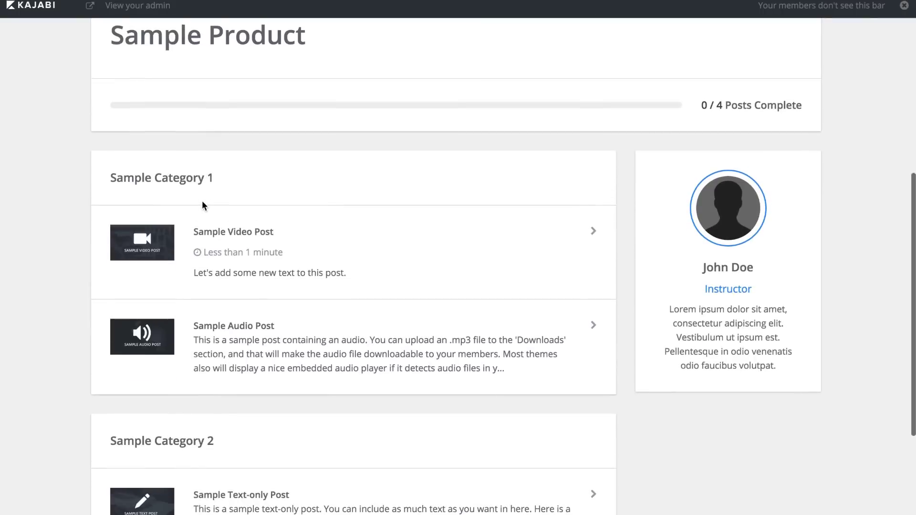
pyautogui.scroll(-3, 203, 206)
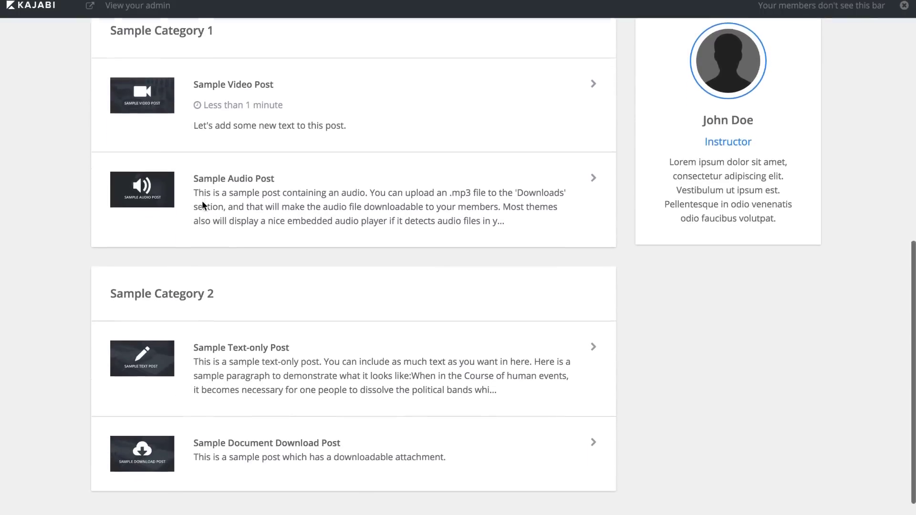
pyautogui.scroll(3, 713, 179)
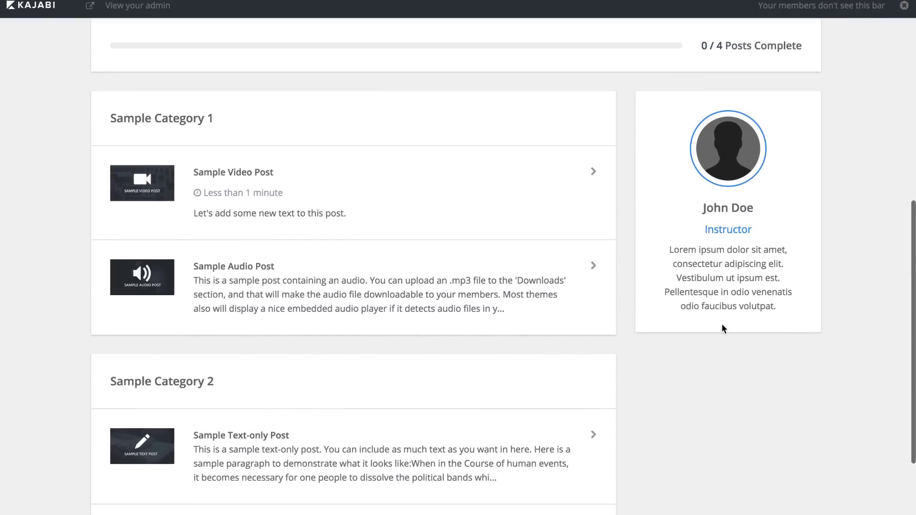
pyautogui.scroll(-5, 731, 256)
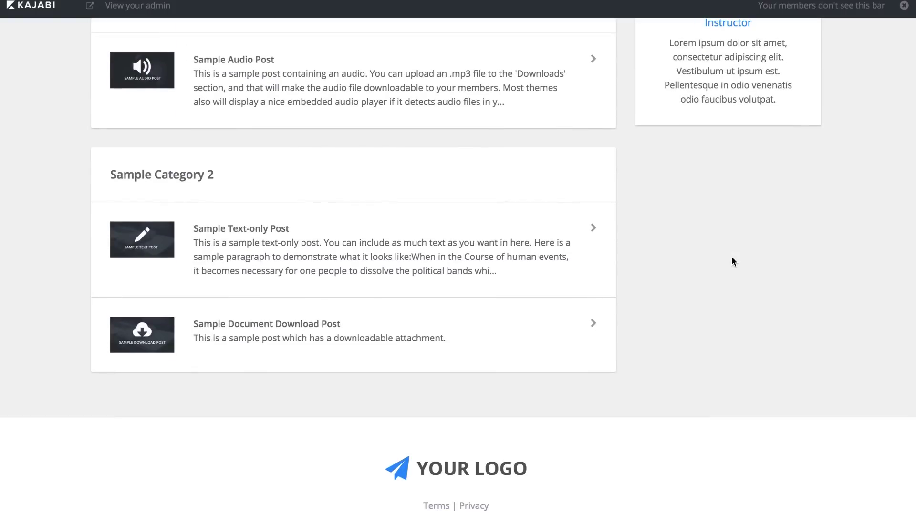
pyautogui.scroll(4, 731, 257)
pyautogui.scroll(8, 731, 256)
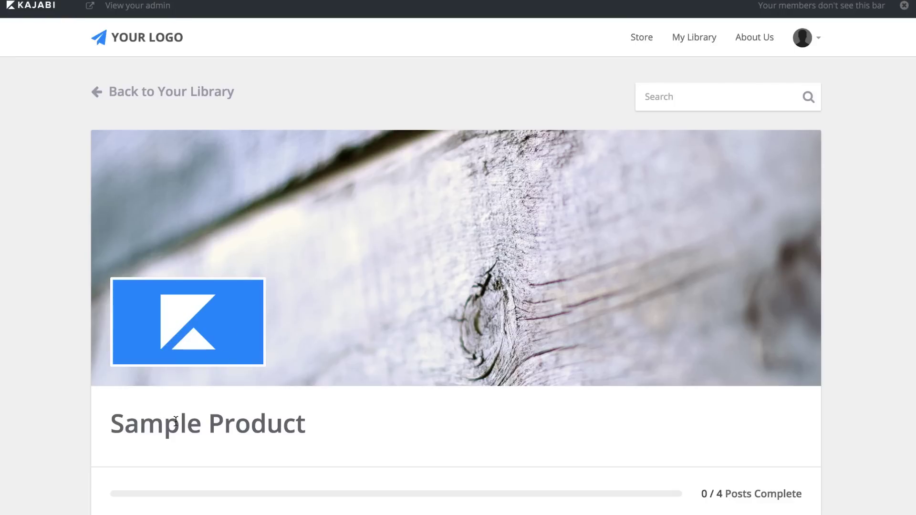
pyautogui.click(147, 13)
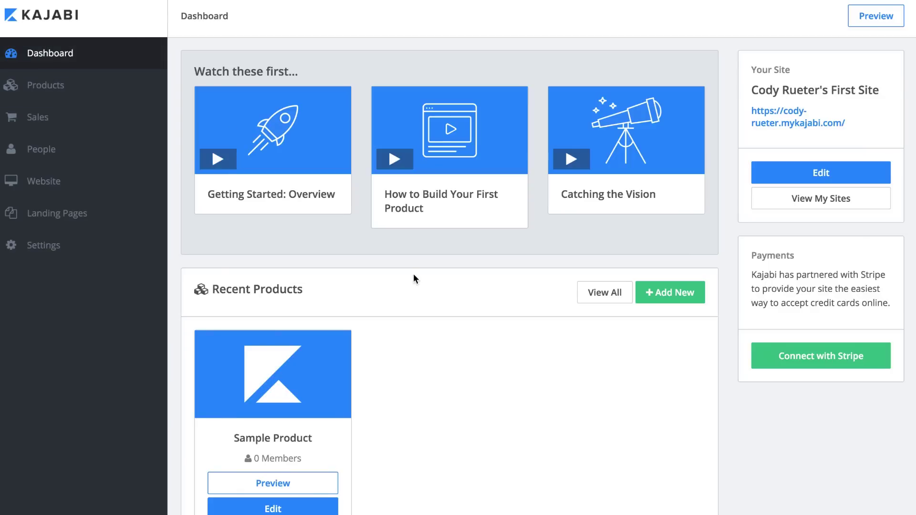
pyautogui.click(272, 508)
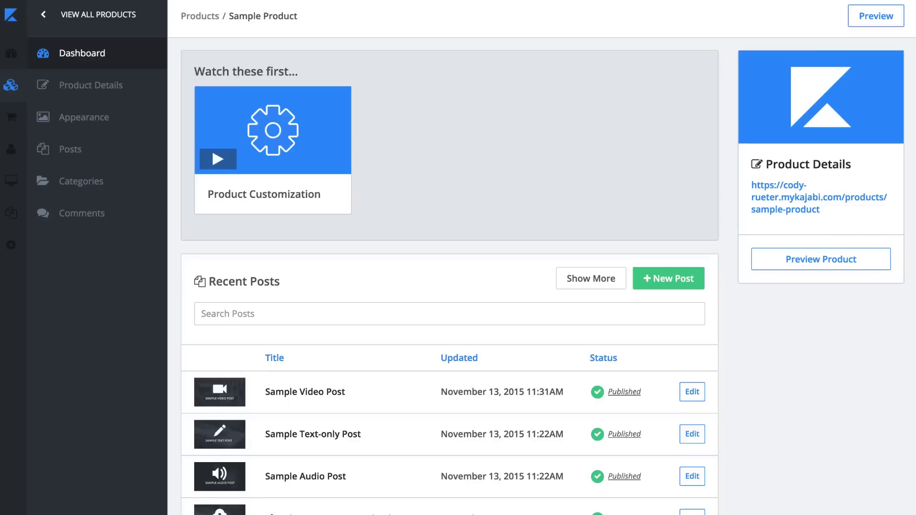
pyautogui.click(94, 85)
# - Retitle the product 'How to Learn Guitar in 30 Days' and add a guitar-hero crash course description
pyautogui.click(538, 94)
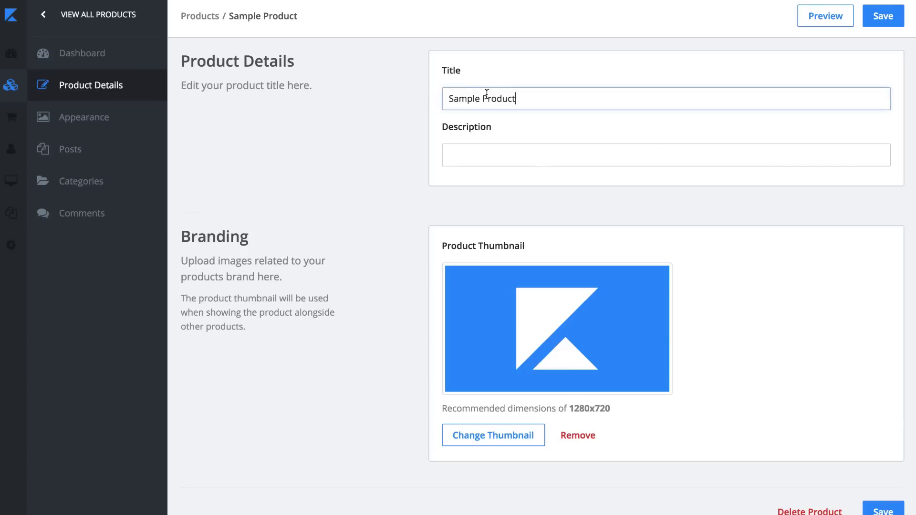
pyautogui.moveTo(516, 98); pyautogui.dragTo(430, 95)
pyautogui.write('H')
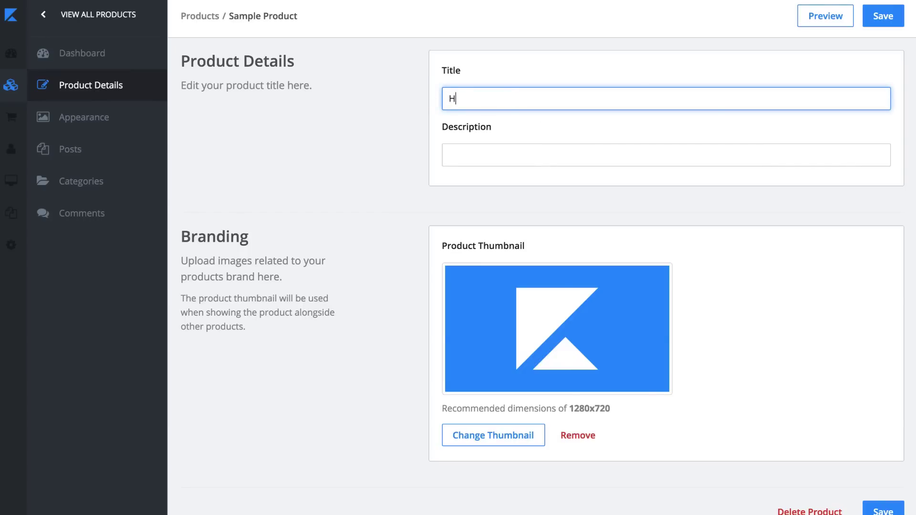
pyautogui.write('ow to Learn Guit')
pyautogui.write('ar in 30 Days')
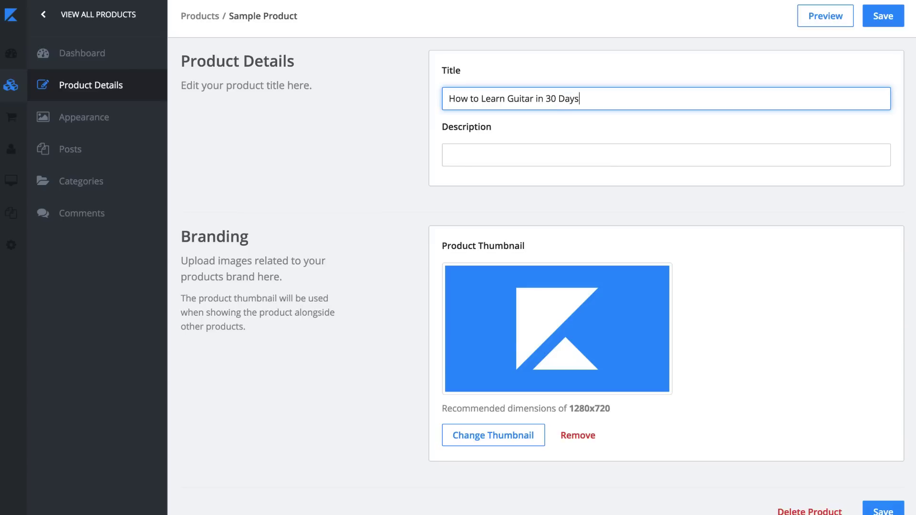
pyautogui.press('Tab')
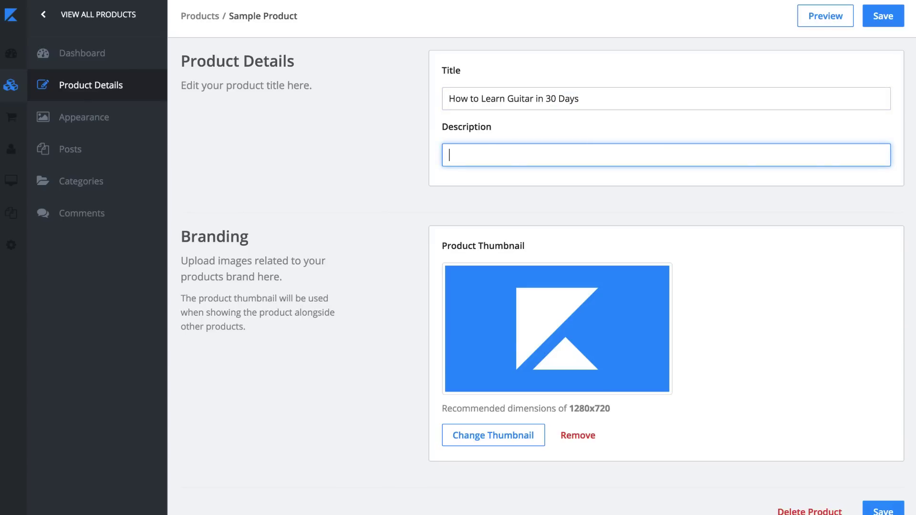
pyautogui.write('This is a')
pyautogui.write(' crash course')
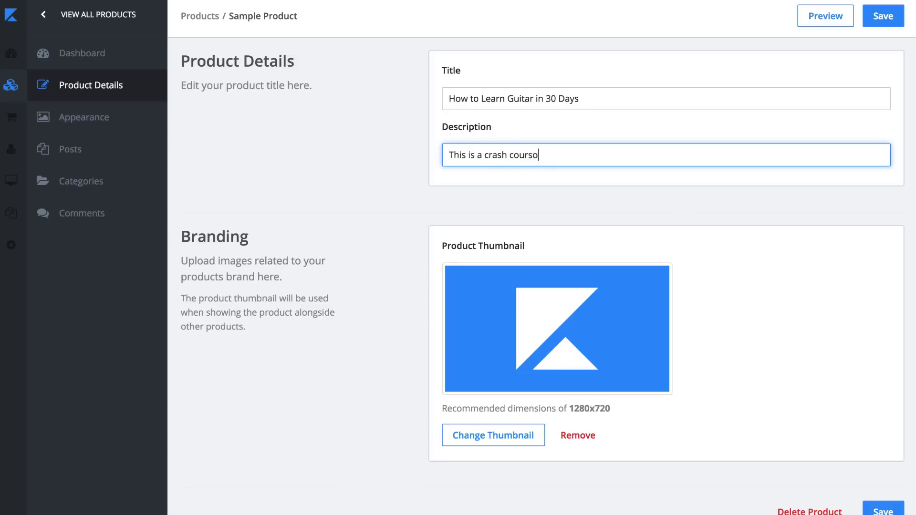
pyautogui.write(' to being a g')
pyautogui.write('uitar he')
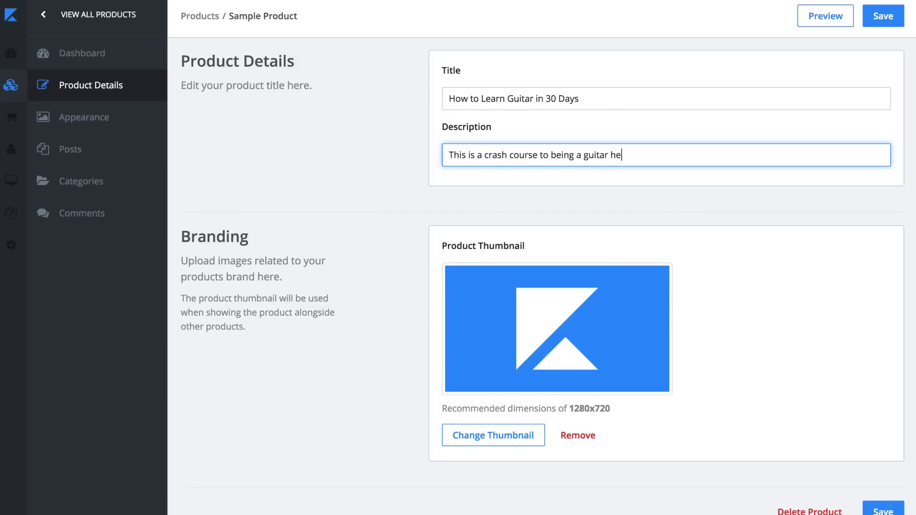
pyautogui.write('ro')
pyautogui.click(484, 442)
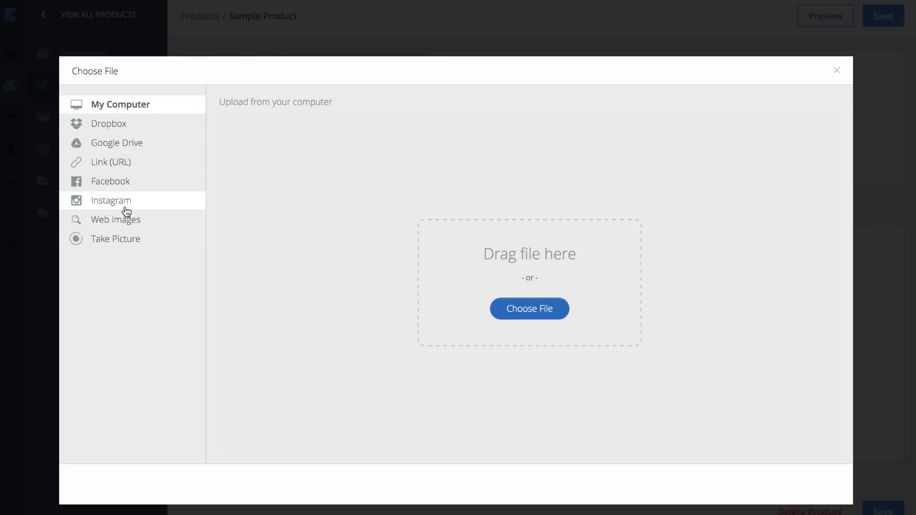
# - Search web images for 'guitar' and use an acoustic guitar photo as the product thumbnail
pyautogui.click(122, 221)
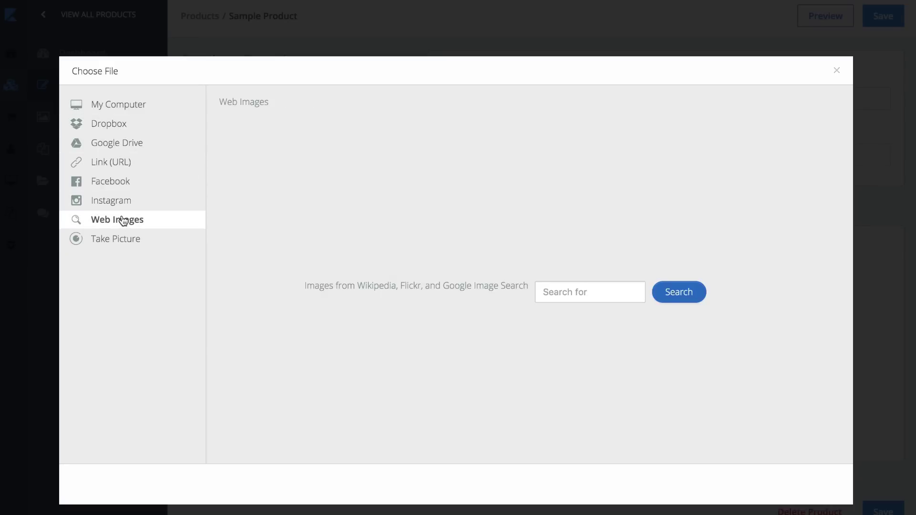
pyautogui.click(572, 292)
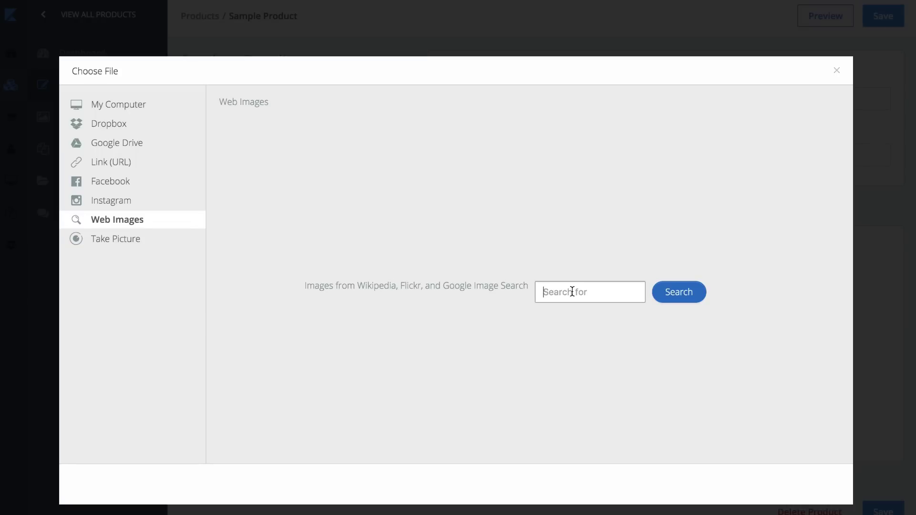
pyautogui.write('guitar')
pyautogui.press('Return')
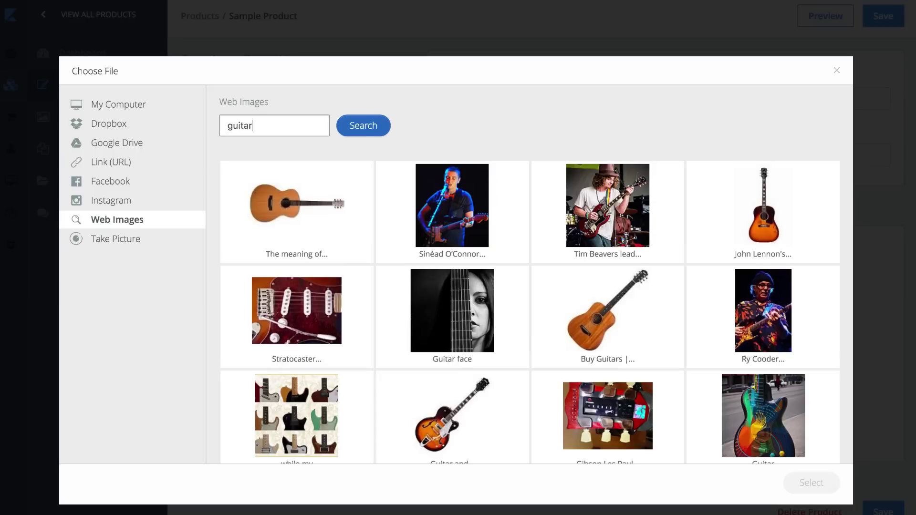
pyautogui.scroll(-3, 486, 264)
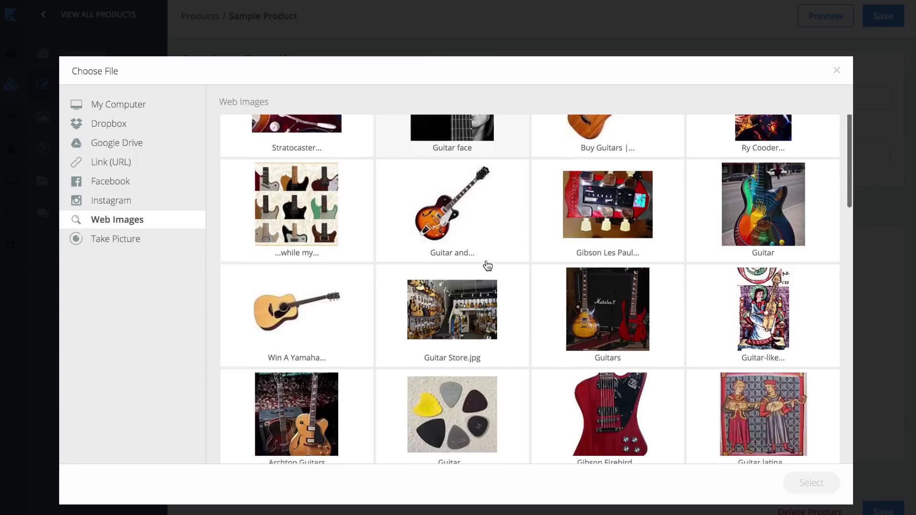
pyautogui.scroll(3, 487, 266)
pyautogui.click(284, 205)
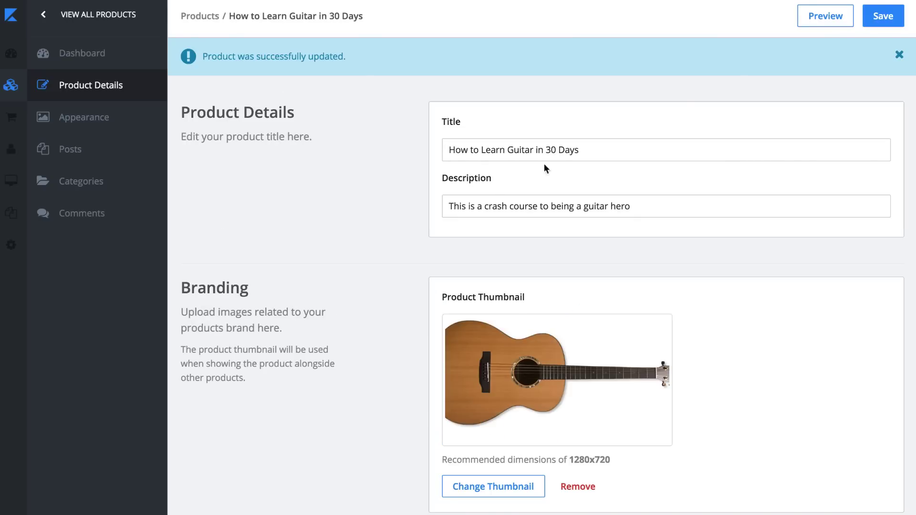
# - Preview the How to Learn Guitar in 30 Days course as a member
pyautogui.click(823, 16)
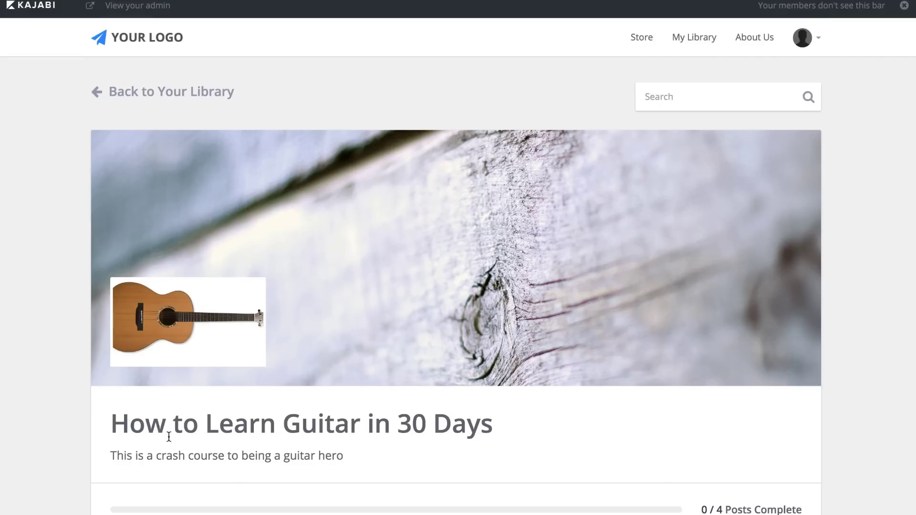
pyautogui.scroll(-2, 125, 432)
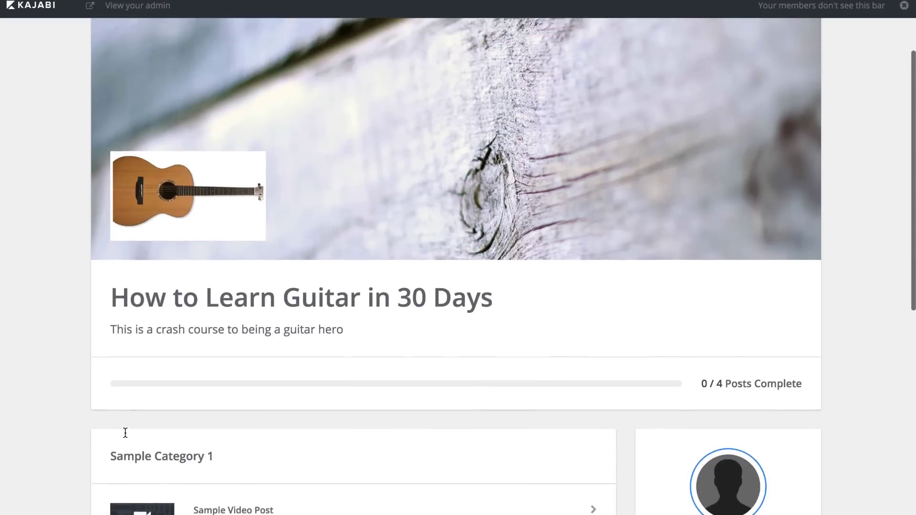
pyautogui.scroll(2, 124, 432)
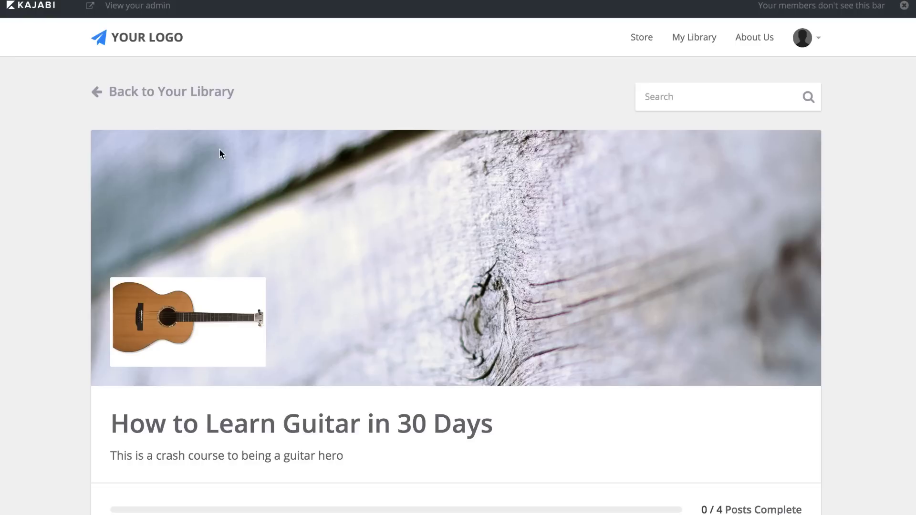
# - Go back to the admin and customize the current theme from Appearance
pyautogui.click(152, 10)
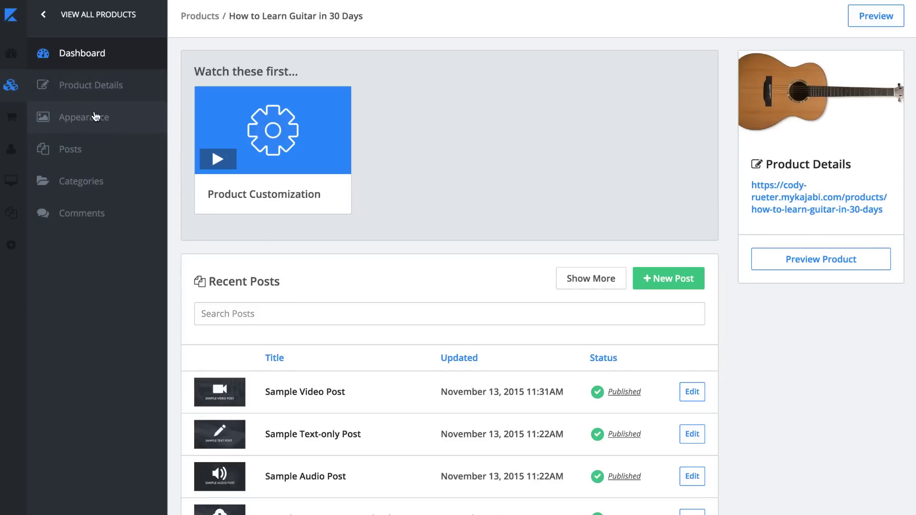
pyautogui.click(95, 117)
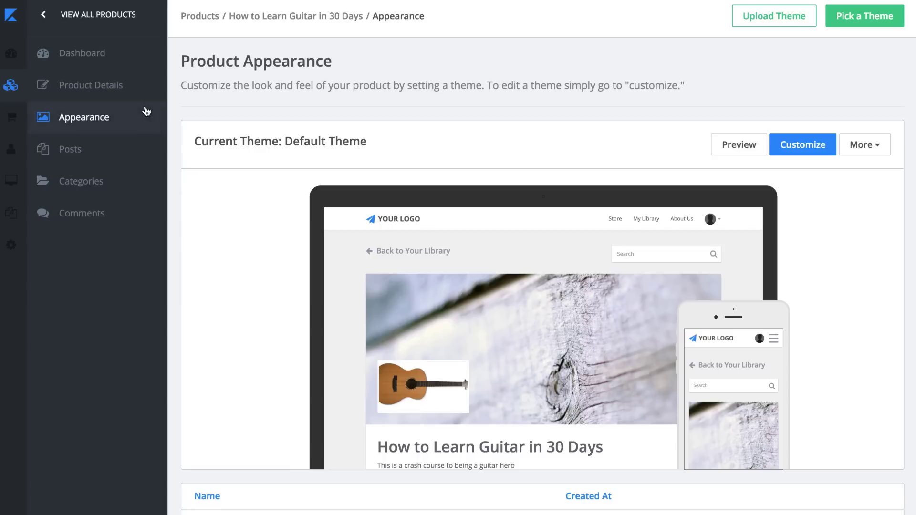
pyautogui.click(808, 150)
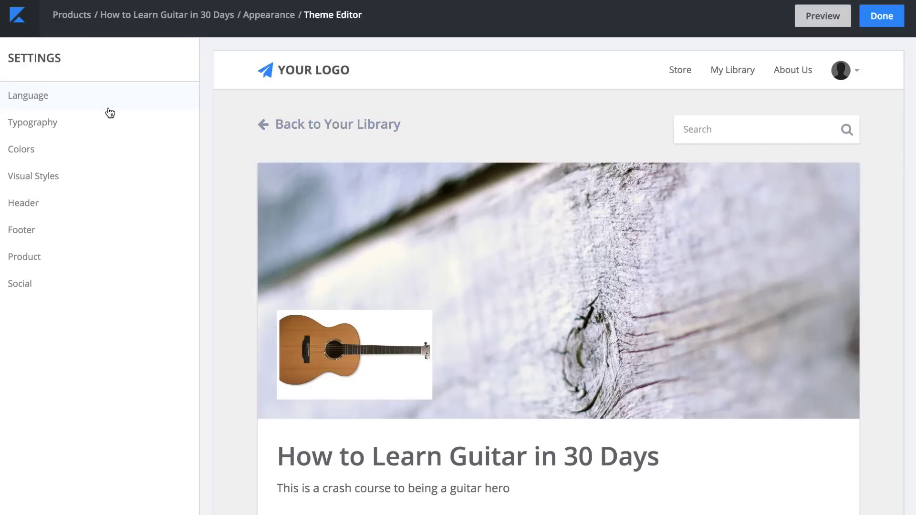
pyautogui.moveTo(558, 290)
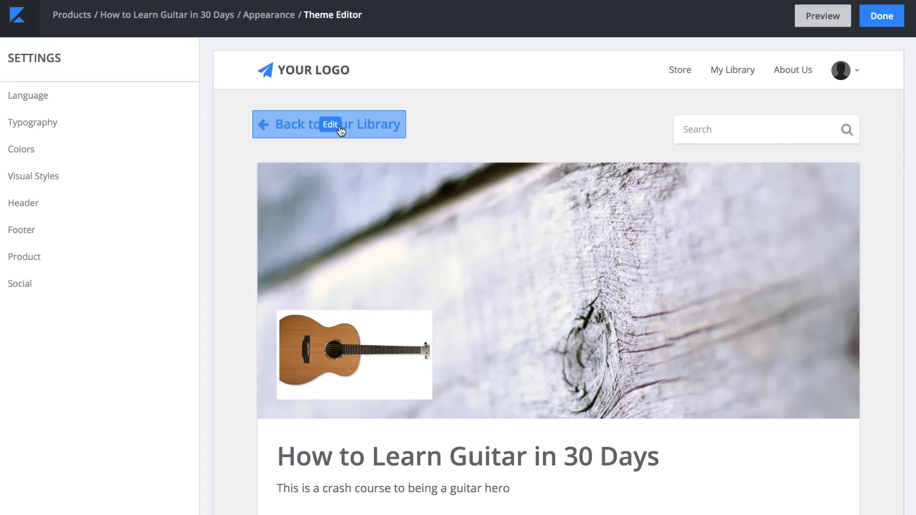
pyautogui.moveTo(594, 272)
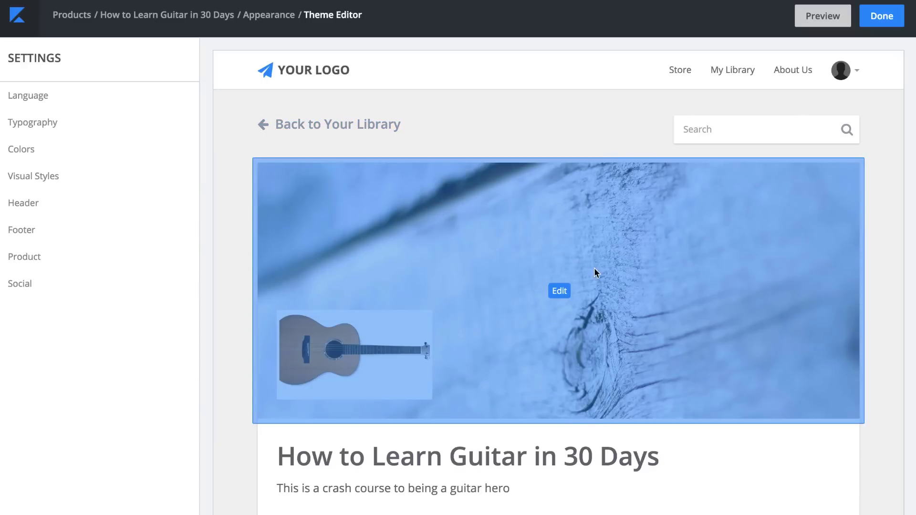
# - Replace the banner accent image with the first dark 'guitar background' web image result
pyautogui.click(557, 292)
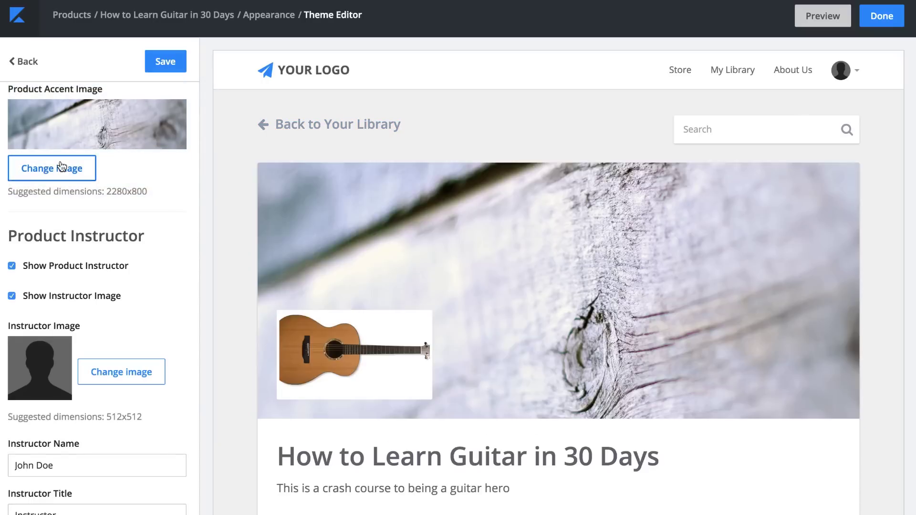
pyautogui.click(61, 168)
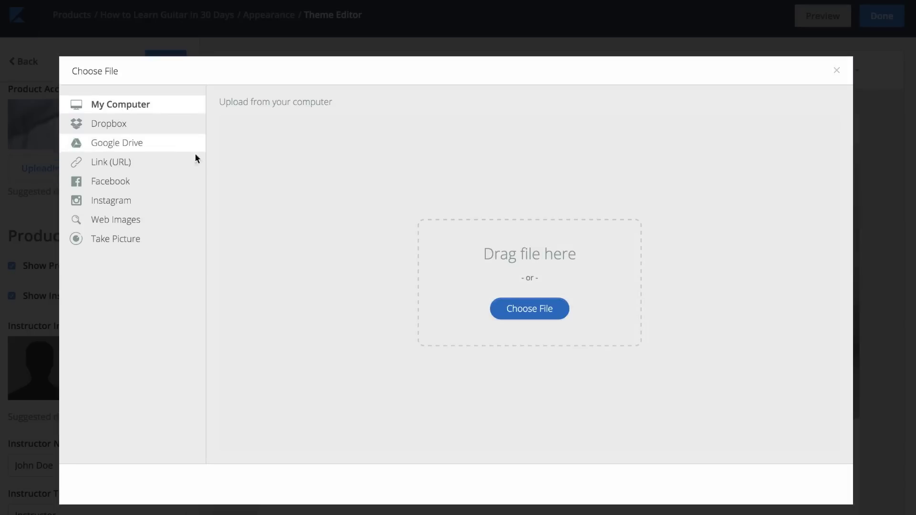
pyautogui.click(128, 224)
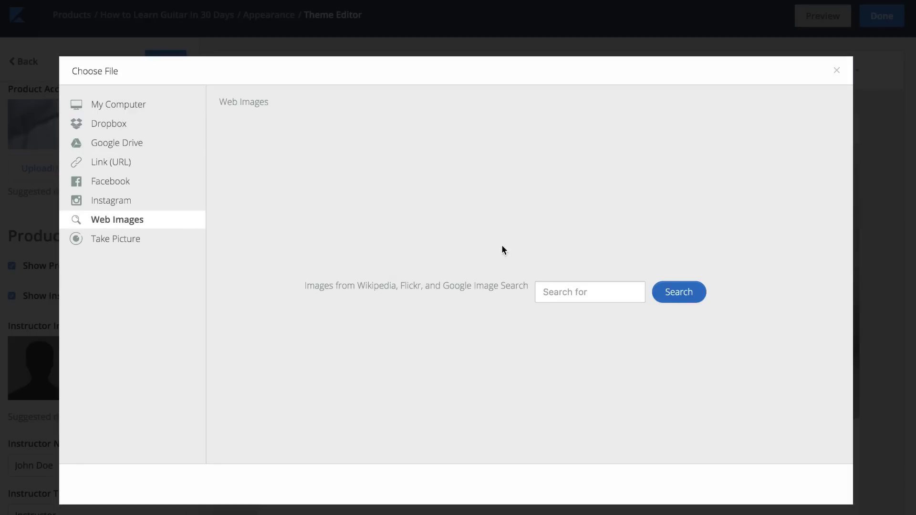
pyautogui.click(572, 287)
pyautogui.write('guitar')
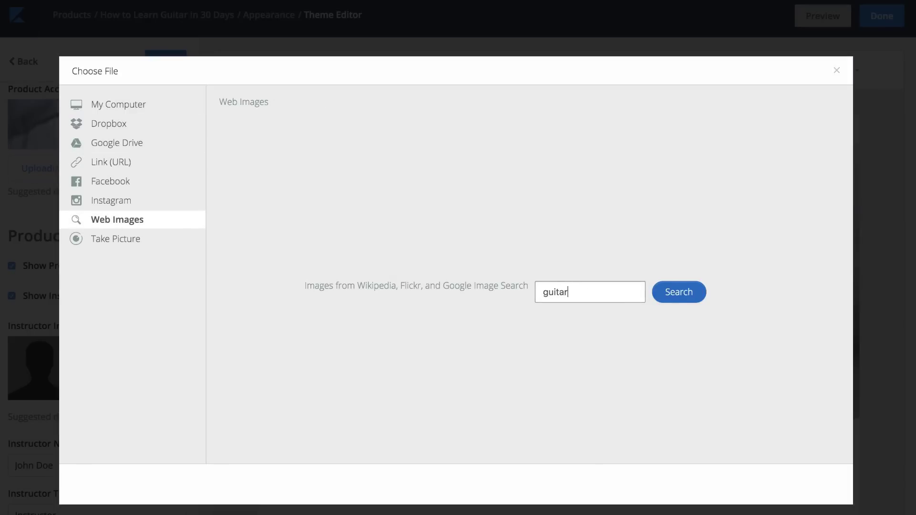
pyautogui.write(' background')
pyautogui.press('Return')
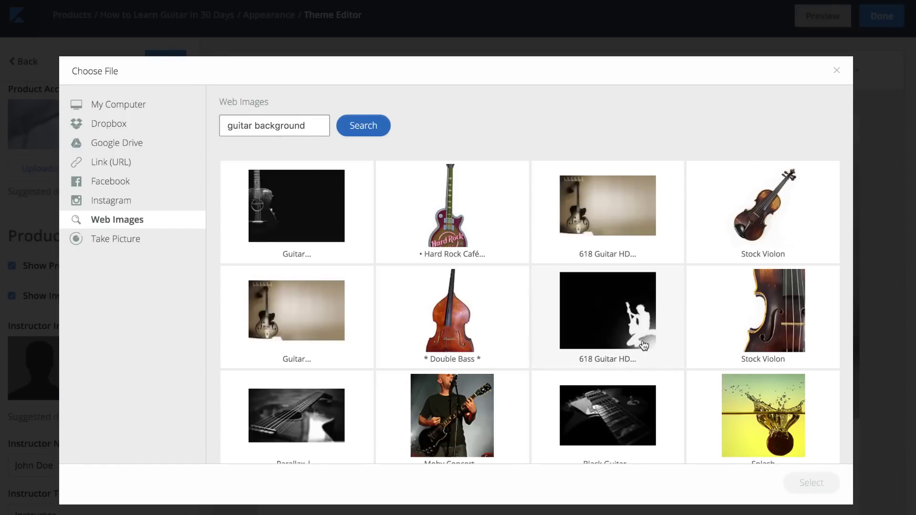
pyautogui.click(290, 205)
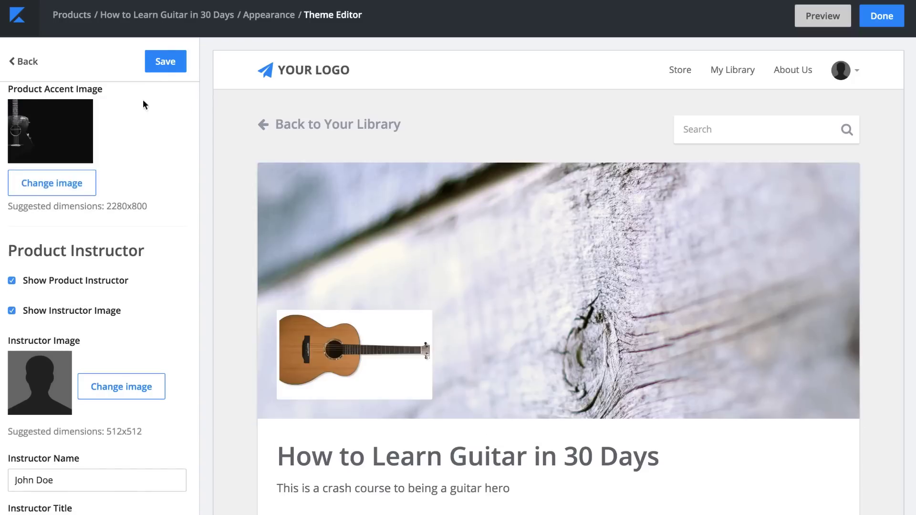
# - Save the theme with the guitar banner and bring up the instructor details fields
pyautogui.click(173, 59)
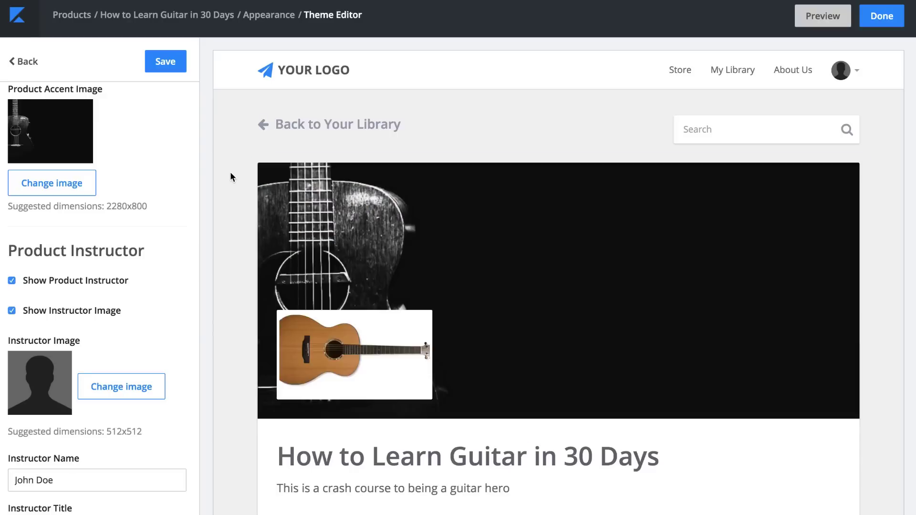
pyautogui.scroll(-1, 230, 175)
pyautogui.scroll(-3, 229, 175)
pyautogui.scroll(-2, 230, 175)
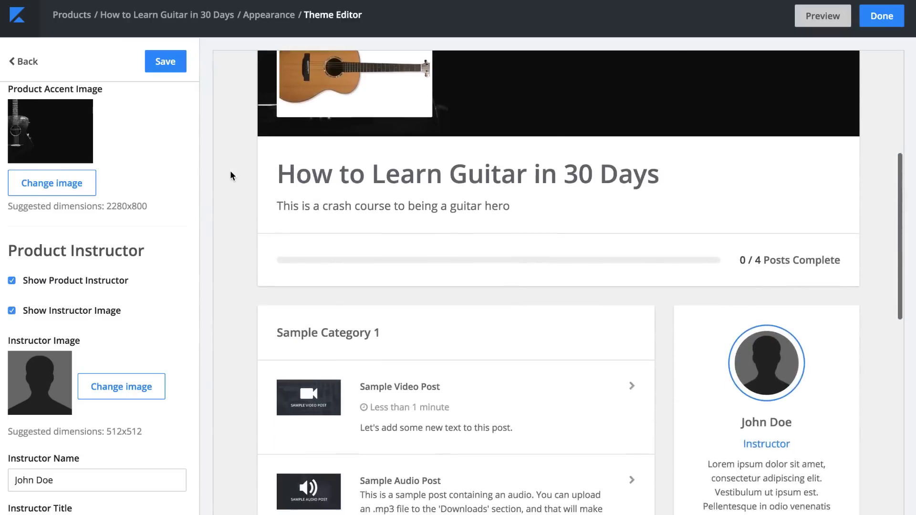
pyautogui.scroll(3, 230, 176)
pyautogui.scroll(-3, 230, 176)
pyautogui.scroll(3, 230, 176)
pyautogui.scroll(-2, 229, 176)
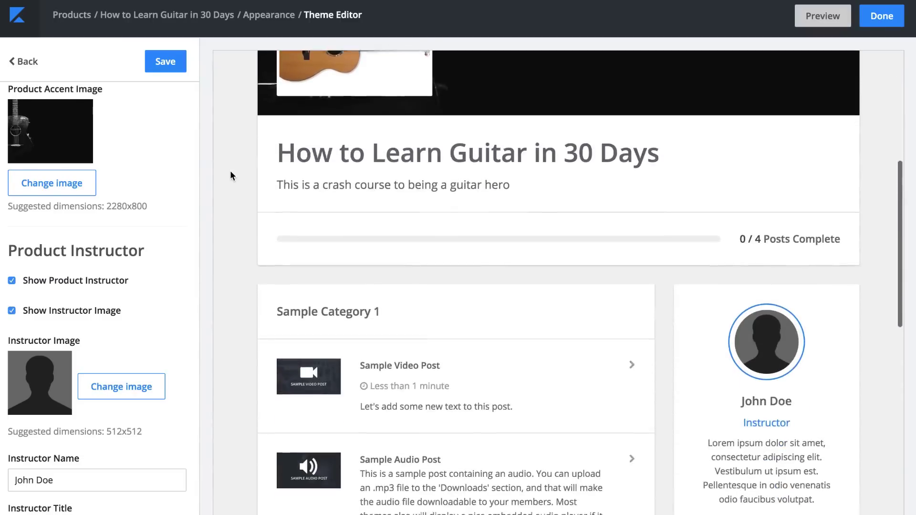
pyautogui.scroll(-1, 230, 175)
pyautogui.scroll(-1, 230, 172)
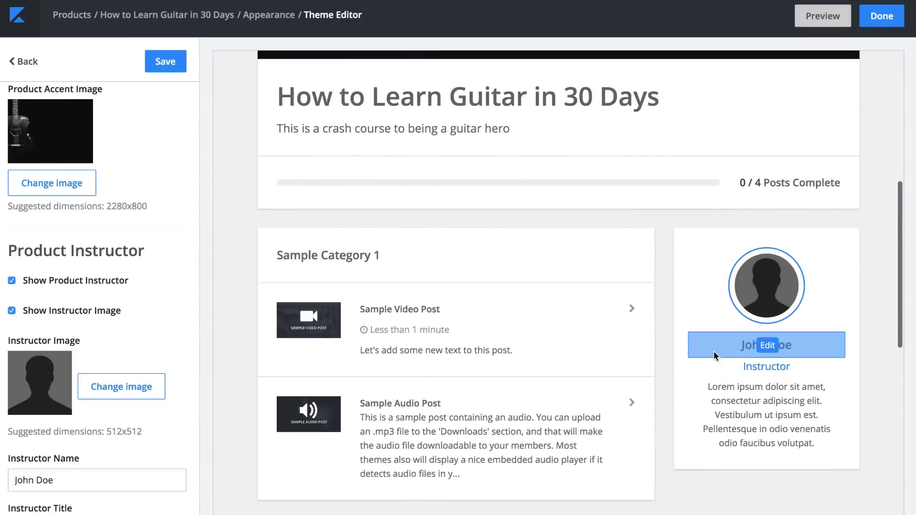
pyautogui.click(762, 350)
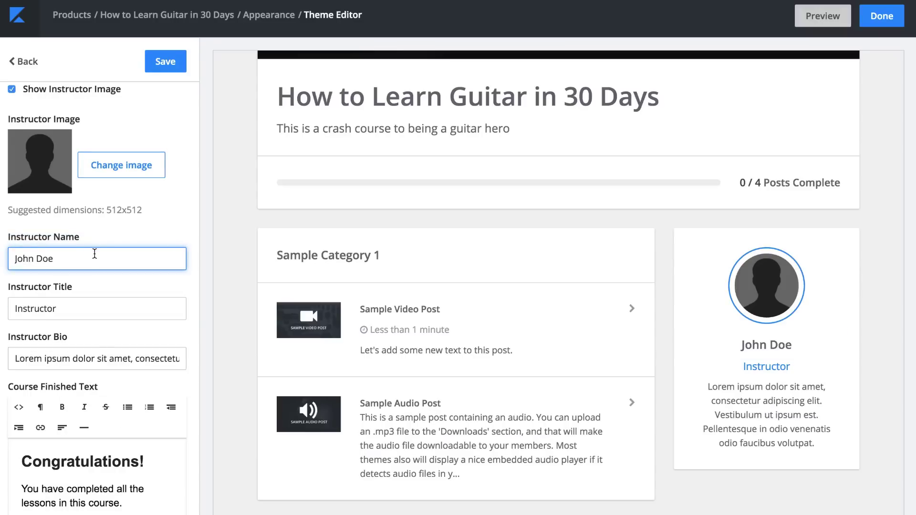
# - Change the instructor name to Kenny Rueter and the title to Guitar Master
pyautogui.hotkey('ctrl', 'a')
pyautogui.write('Kenny Ru')
pyautogui.write('eter')
pyautogui.doubleClick(80, 306)
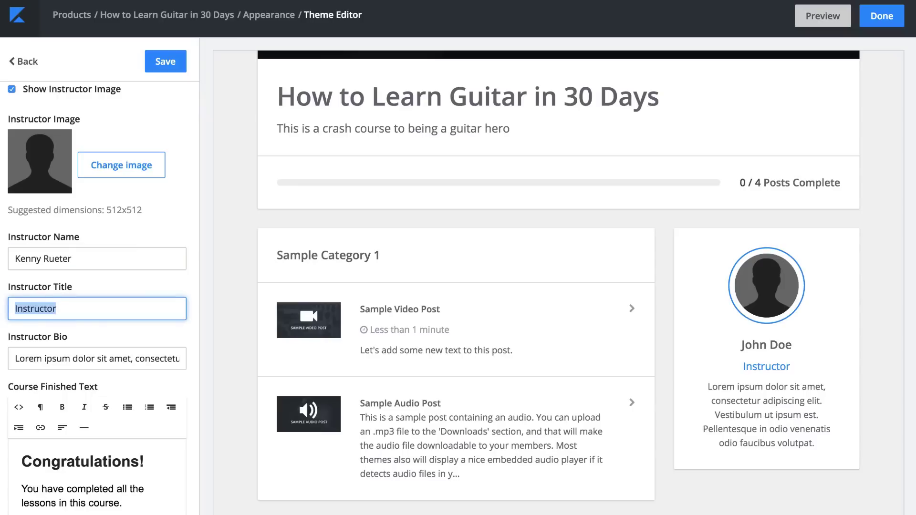
pyautogui.write('Guitar M')
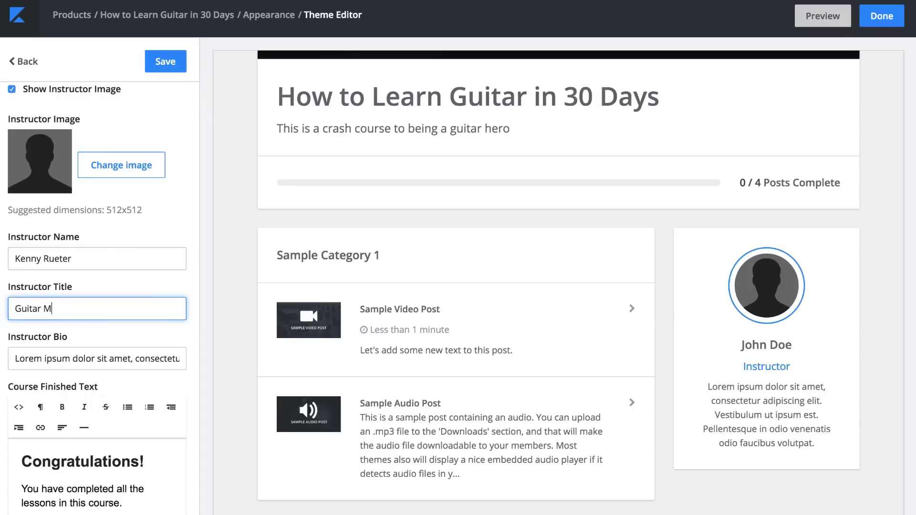
pyautogui.write('aster')
pyautogui.press('Tab')
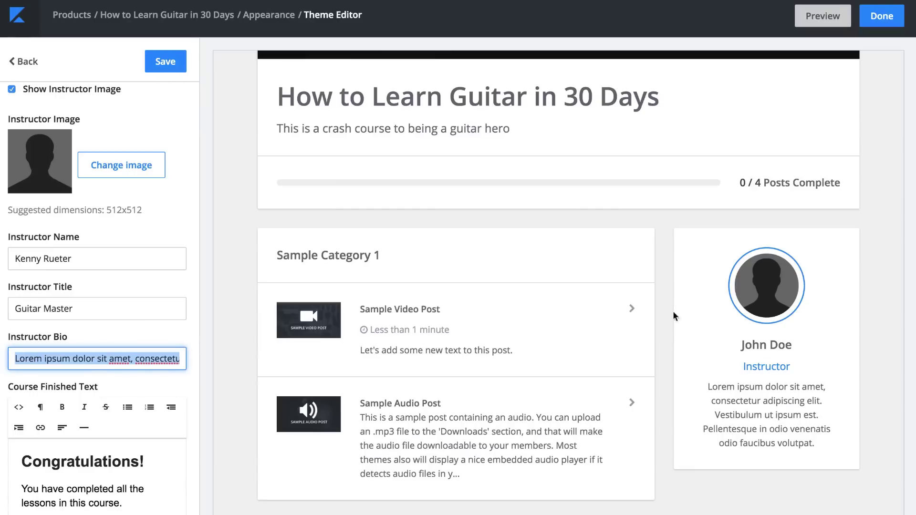
pyautogui.click(109, 165)
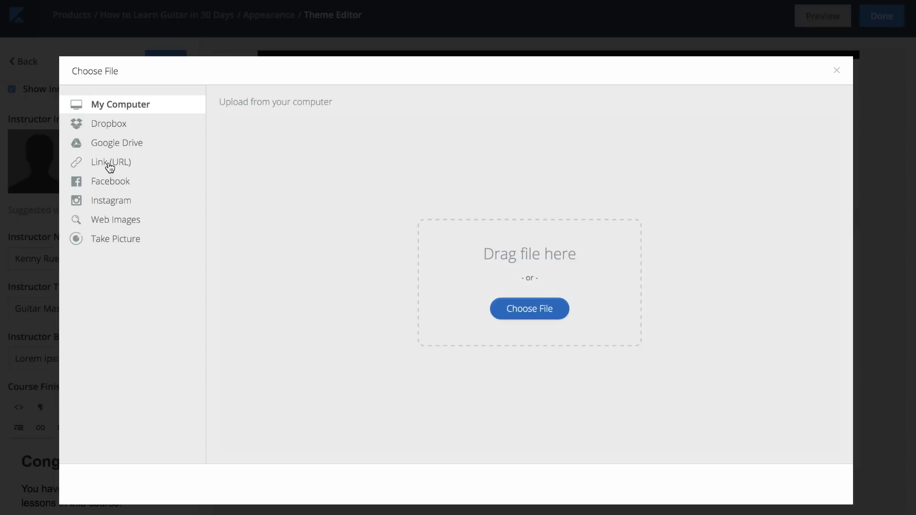
# - Capture a webcam photo as Kenny Rueter's instructor image and save the theme
pyautogui.click(117, 249)
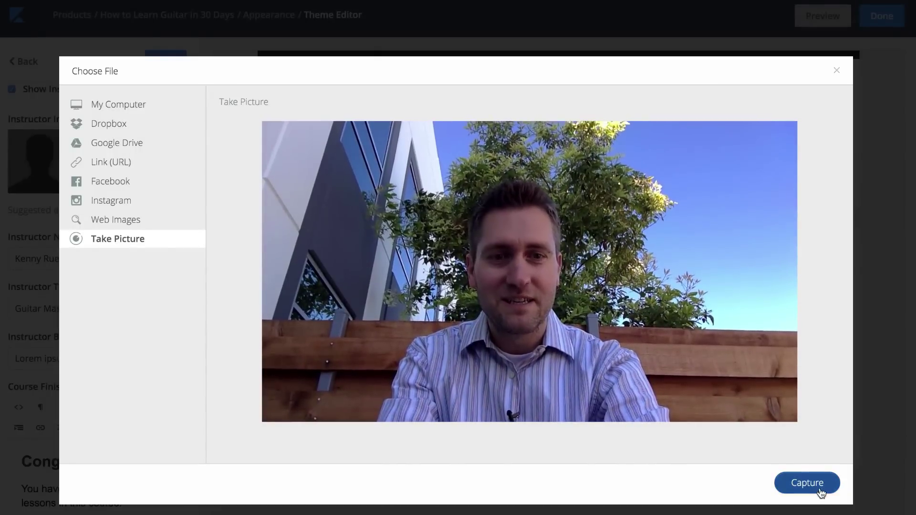
pyautogui.click(819, 487)
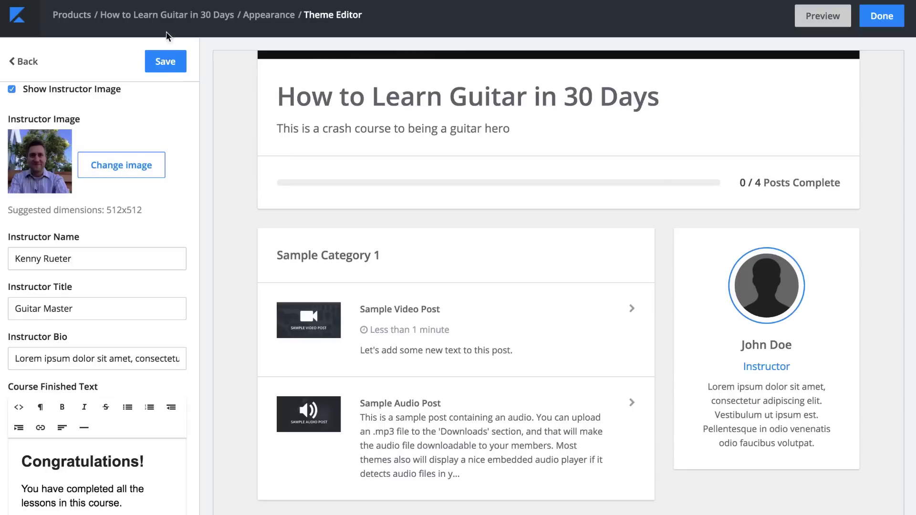
pyautogui.click(168, 58)
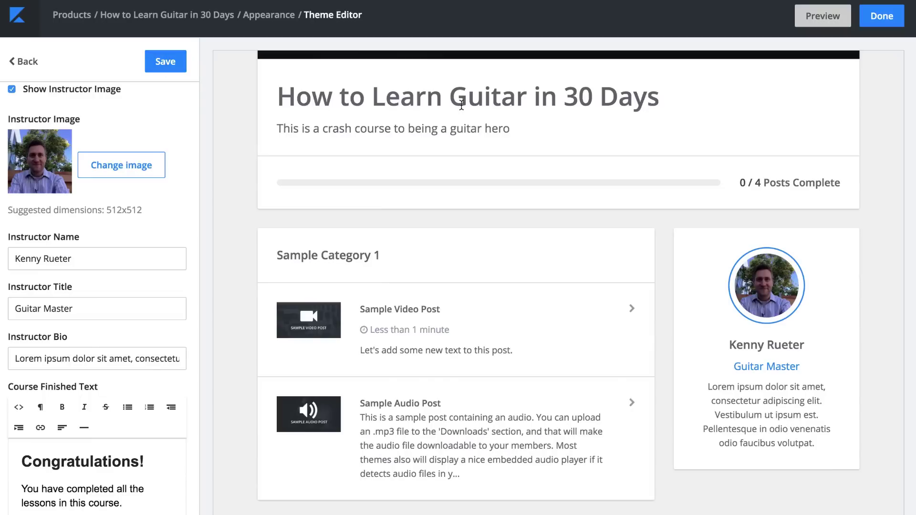
pyautogui.scroll(5, 498, 284)
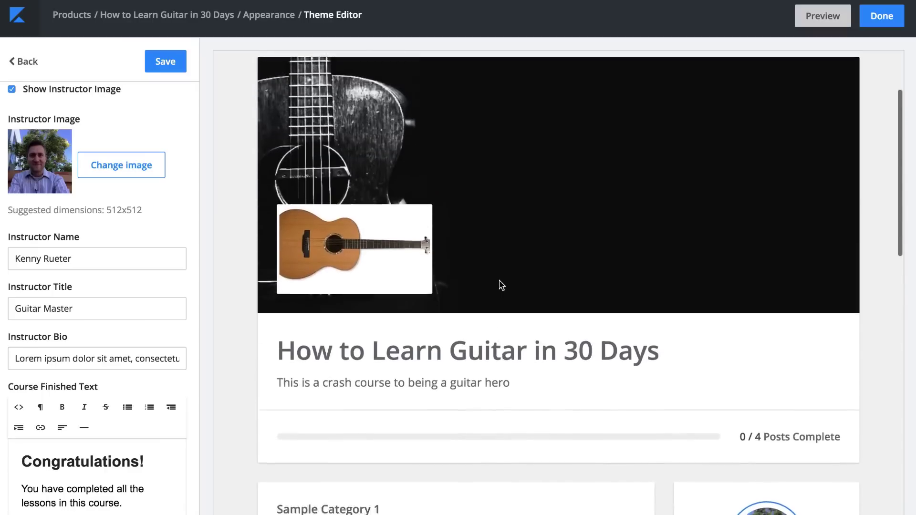
pyautogui.scroll(-5, 499, 285)
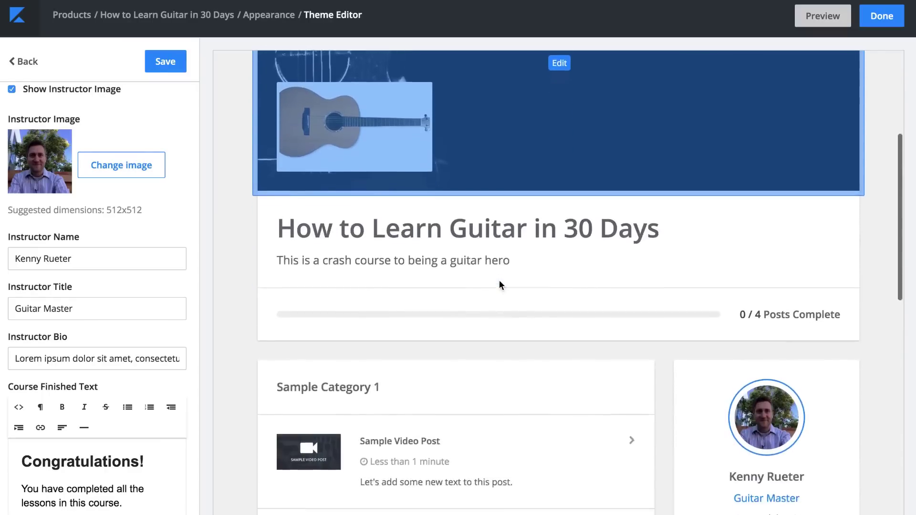
pyautogui.scroll(-2, 498, 279)
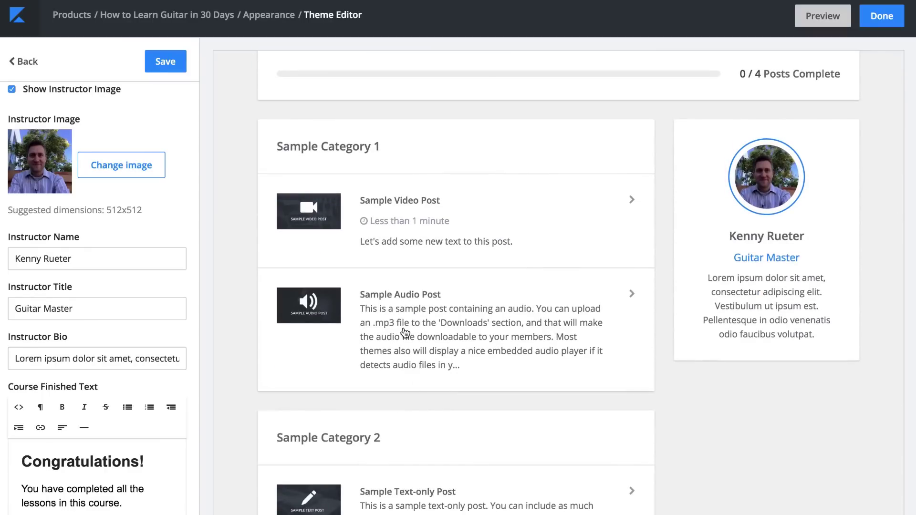
pyautogui.scroll(5, 402, 331)
pyautogui.scroll(1, 403, 331)
pyautogui.scroll(2, 403, 332)
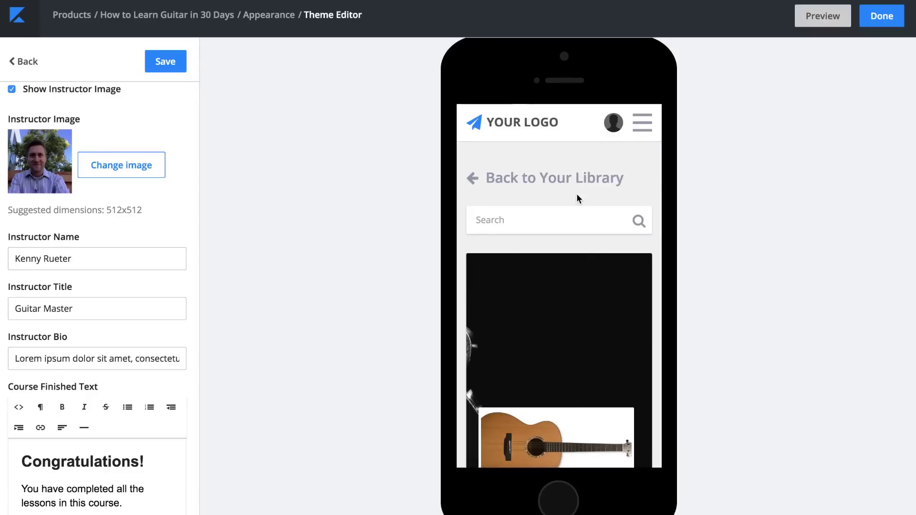
pyautogui.scroll(-5, 578, 198)
pyautogui.scroll(-3, 578, 198)
pyautogui.scroll(-5, 578, 198)
pyautogui.scroll(-4, 578, 198)
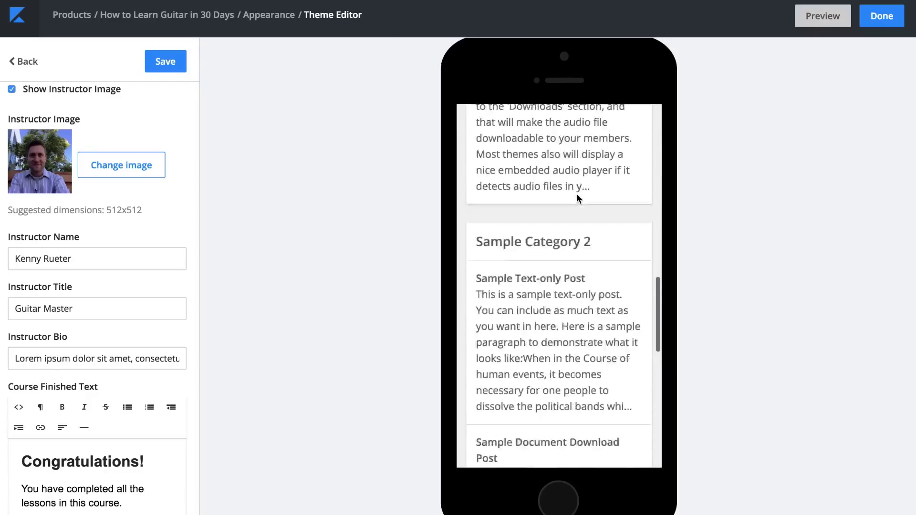
pyautogui.scroll(-4, 579, 198)
pyautogui.scroll(-5, 578, 199)
pyautogui.scroll(-3, 579, 199)
pyautogui.scroll(-1, 578, 200)
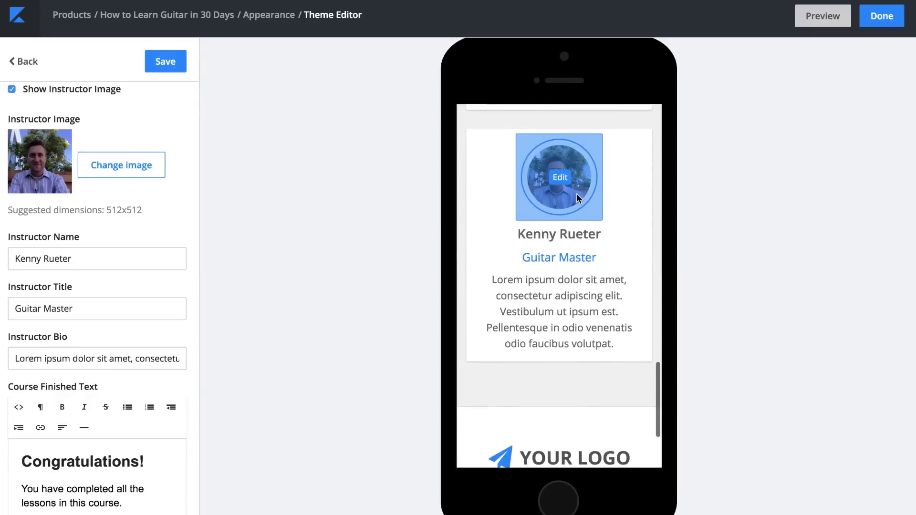
pyautogui.scroll(-3, 584, 349)
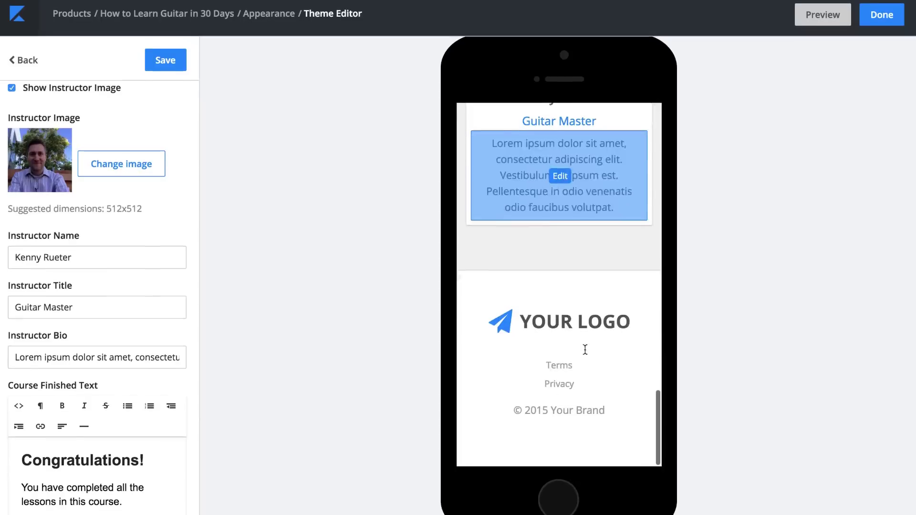
pyautogui.scroll(4, 584, 348)
pyautogui.scroll(4, 583, 349)
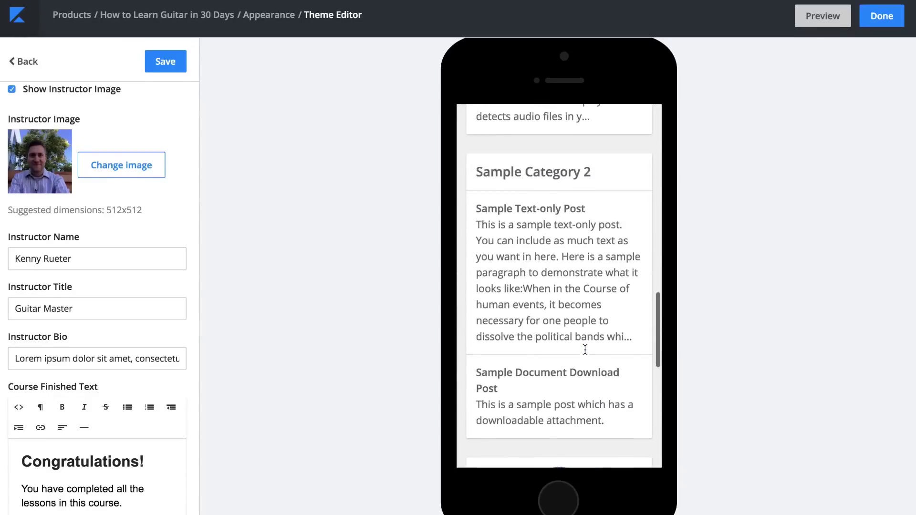
pyautogui.scroll(4, 584, 349)
pyautogui.scroll(5, 584, 348)
pyautogui.scroll(3, 584, 348)
pyautogui.scroll(1, 584, 348)
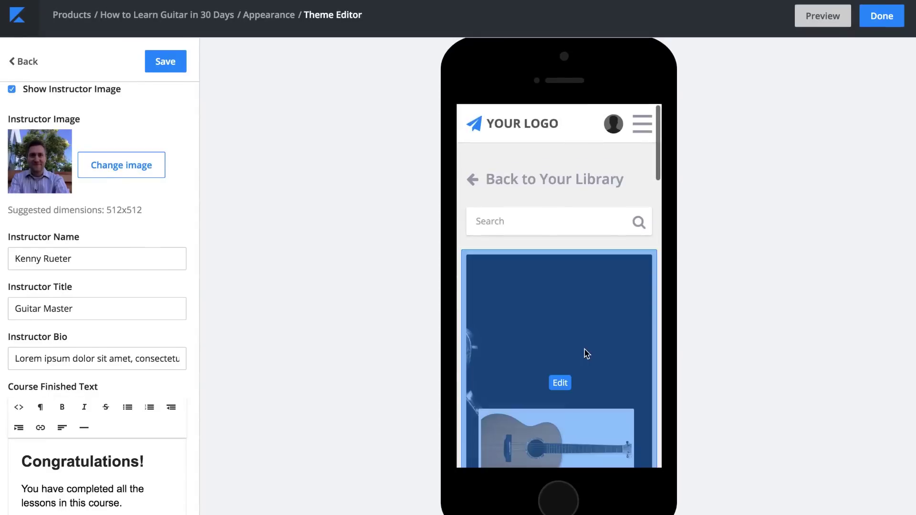
# - Switch the course page preview back to the desktop layout
pyautogui.click(371, 501)
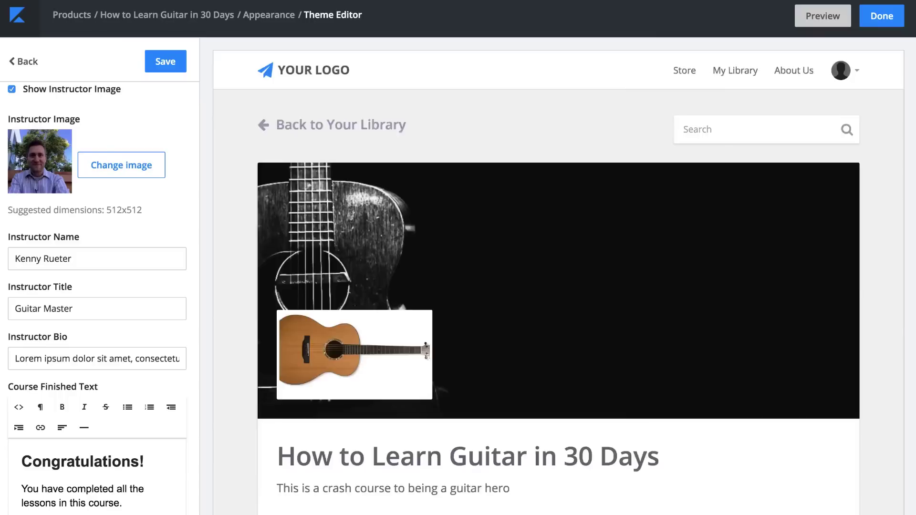
pyautogui.scroll(-5, 331, 149)
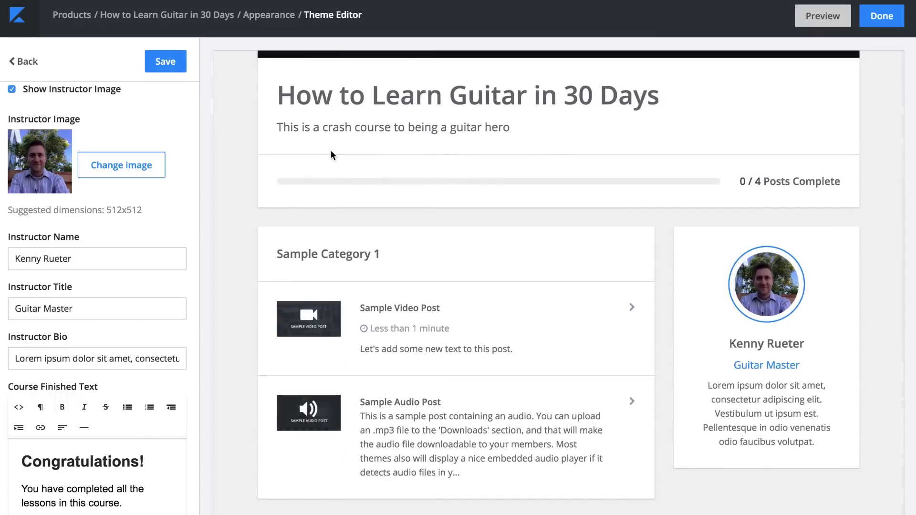
pyautogui.scroll(-2, 330, 150)
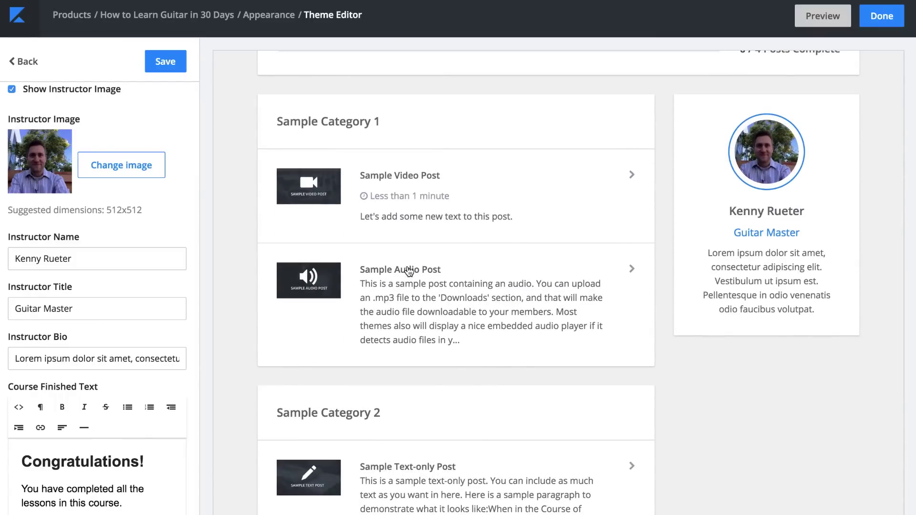
pyautogui.scroll(5, 409, 269)
pyautogui.scroll(5, 409, 267)
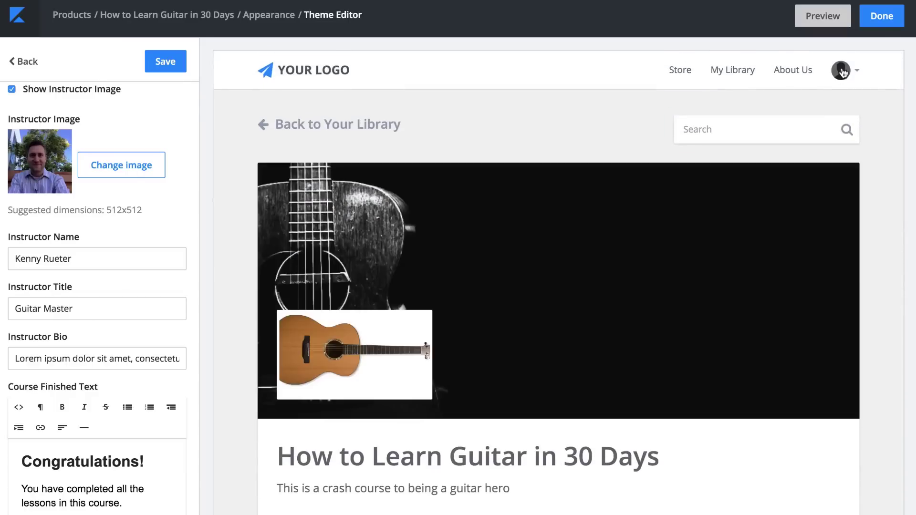
# - Close the theme editor and start a new post from the course's Posts list
pyautogui.click(878, 17)
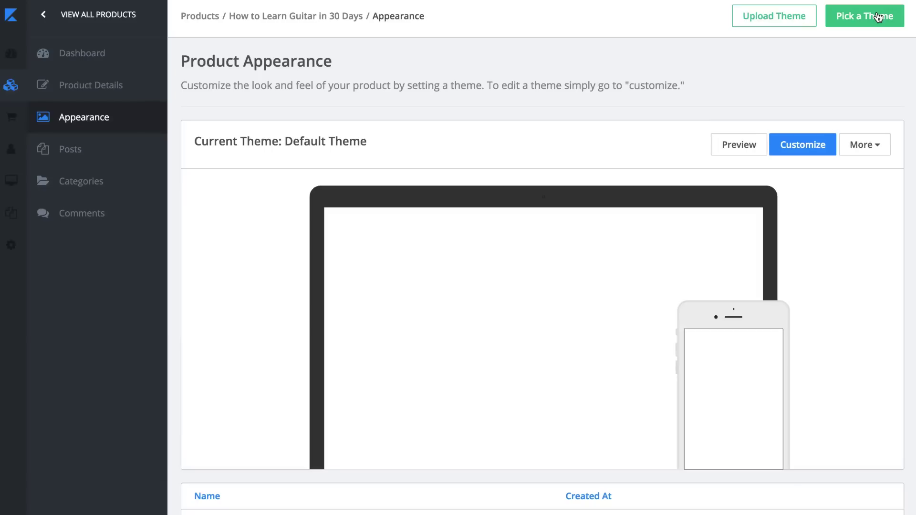
pyautogui.click(70, 151)
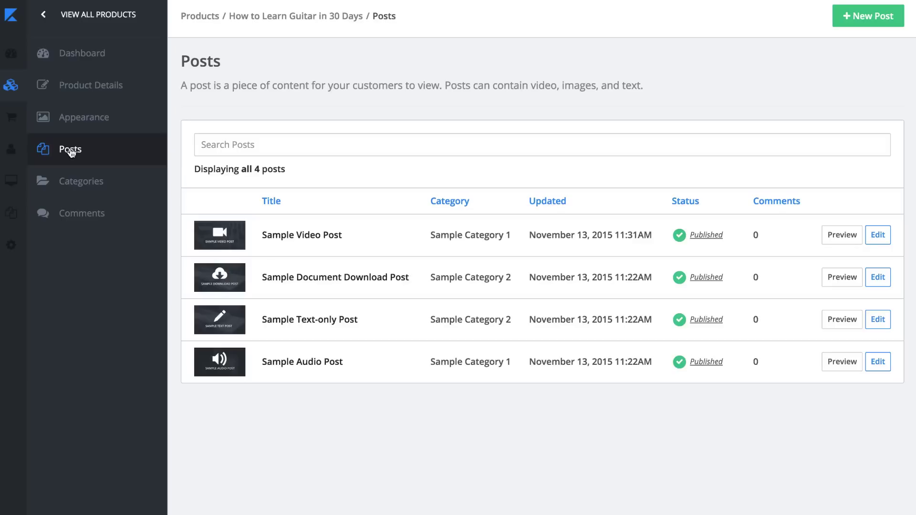
pyautogui.click(885, 18)
# - Create a post titled 'Welcome to the best guitar course on the planet' in Sample Category 1, with body 'Welcome to this course!'
pyautogui.click(555, 90)
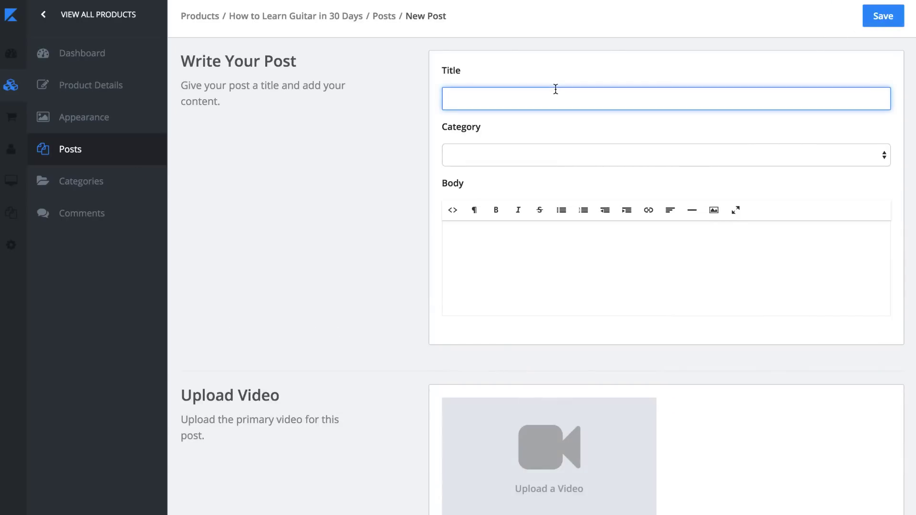
pyautogui.write('Welco')
pyautogui.write('me to the ')
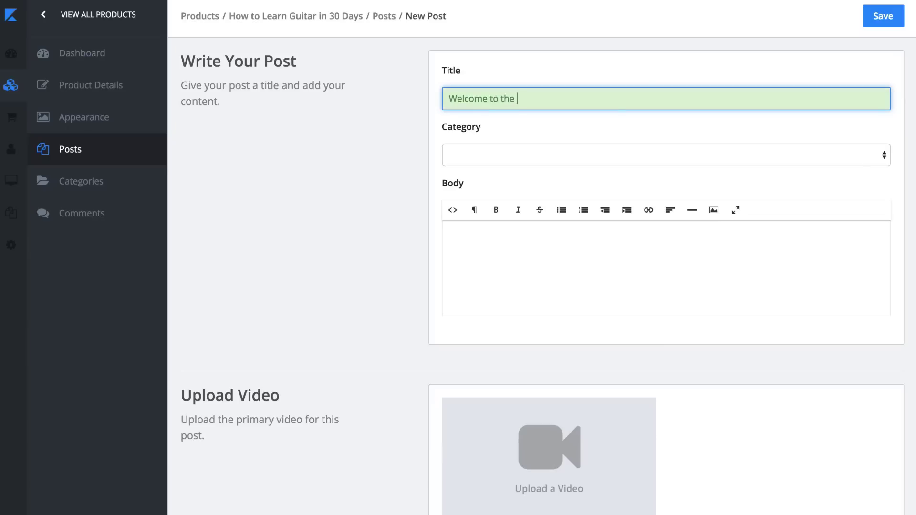
pyautogui.write('best guitar c')
pyautogui.write('ourse on the planet')
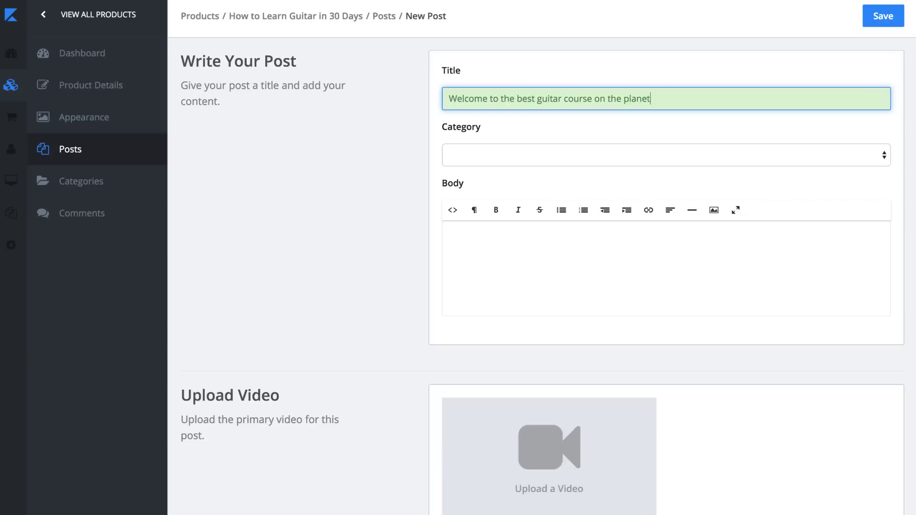
pyautogui.click(654, 154)
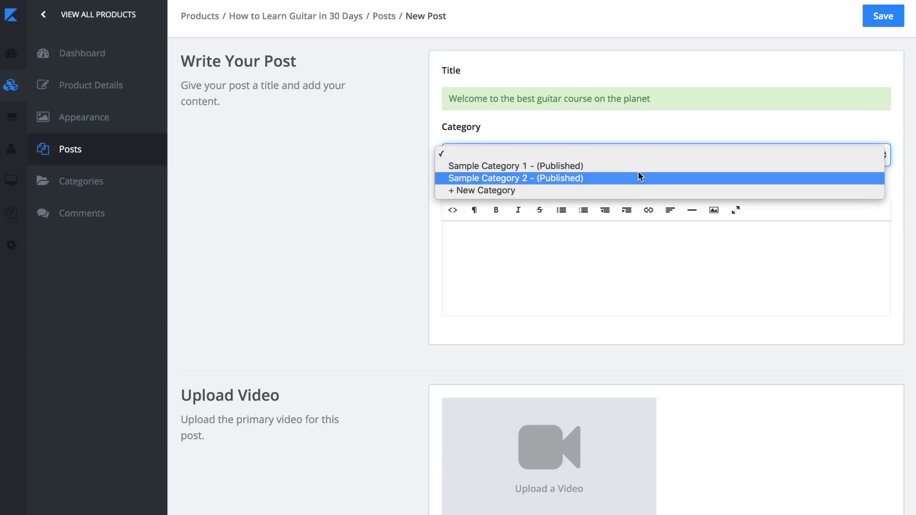
pyautogui.click(638, 167)
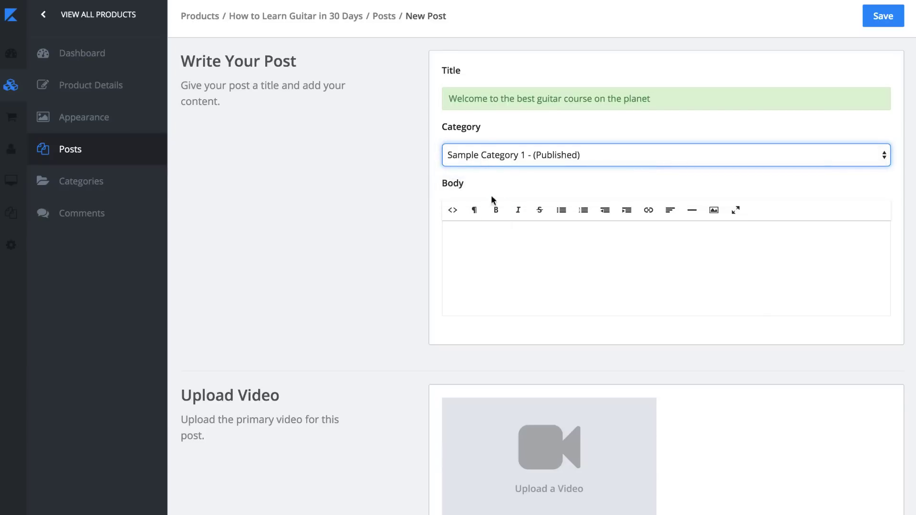
pyautogui.click(514, 267)
pyautogui.write('We')
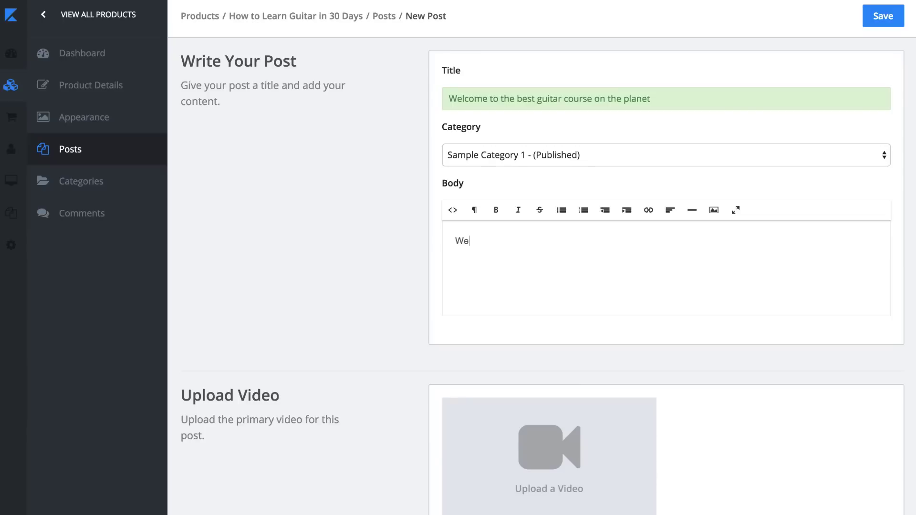
pyautogui.write('lcome to this course')
pyautogui.write('!')
pyautogui.scroll(-1, 409, 309)
pyautogui.scroll(-3, 404, 311)
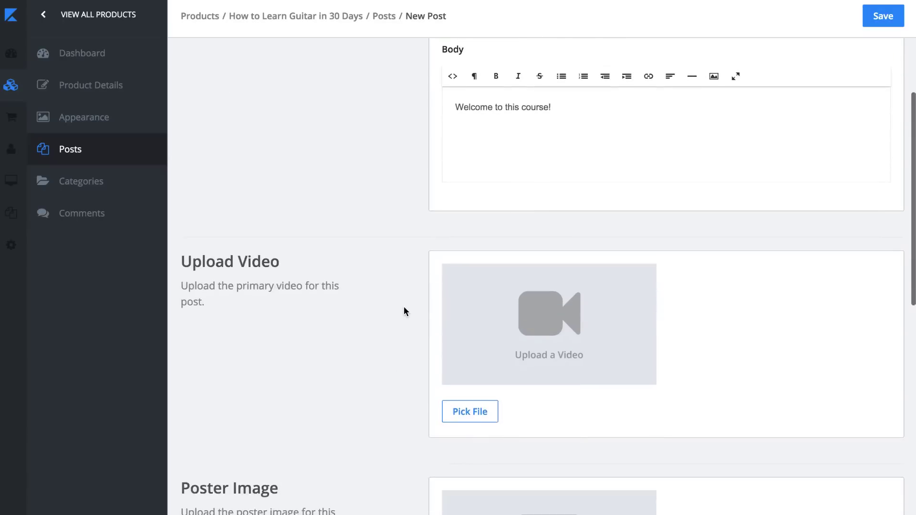
pyautogui.scroll(-2, 404, 311)
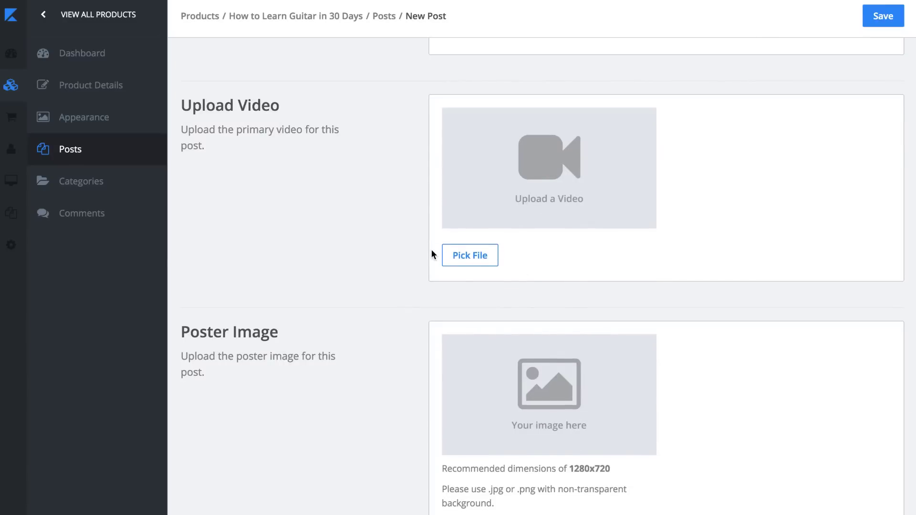
# - Record a webcam clip and upload it as the welcome post's primary video
pyautogui.click(475, 259)
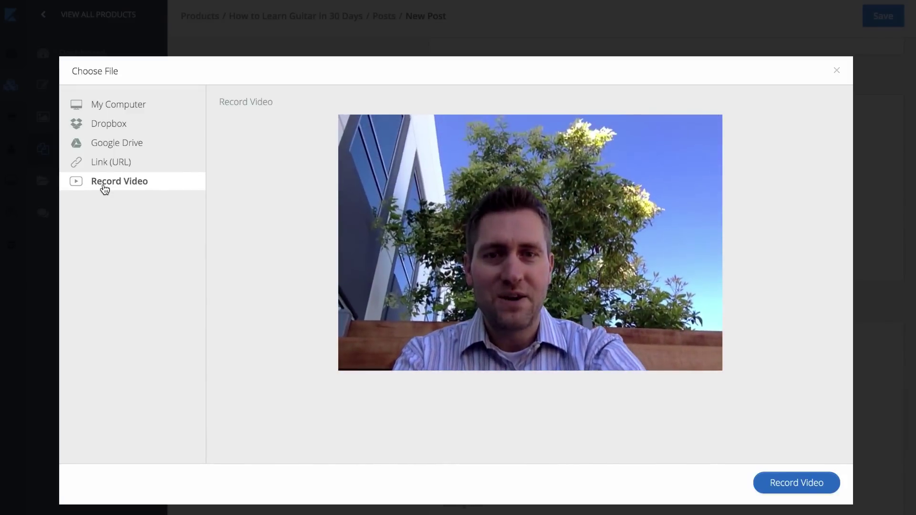
pyautogui.click(801, 485)
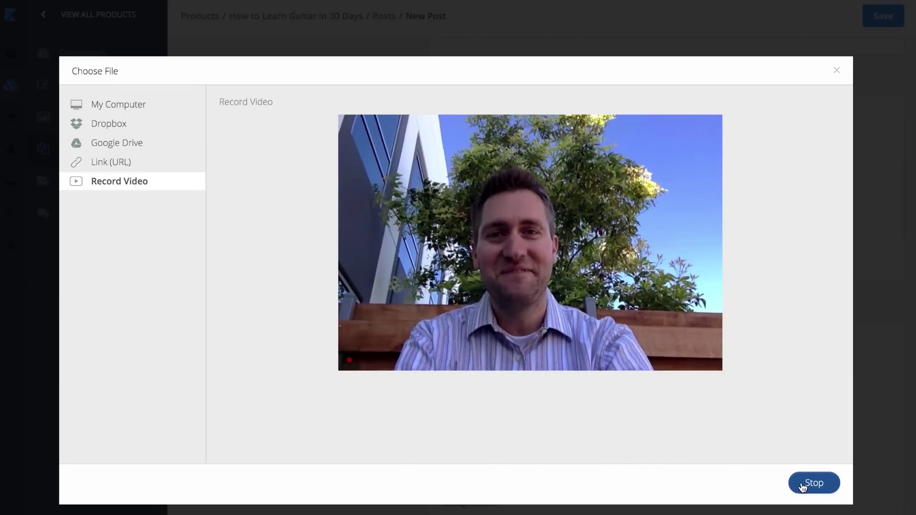
pyautogui.click(813, 485)
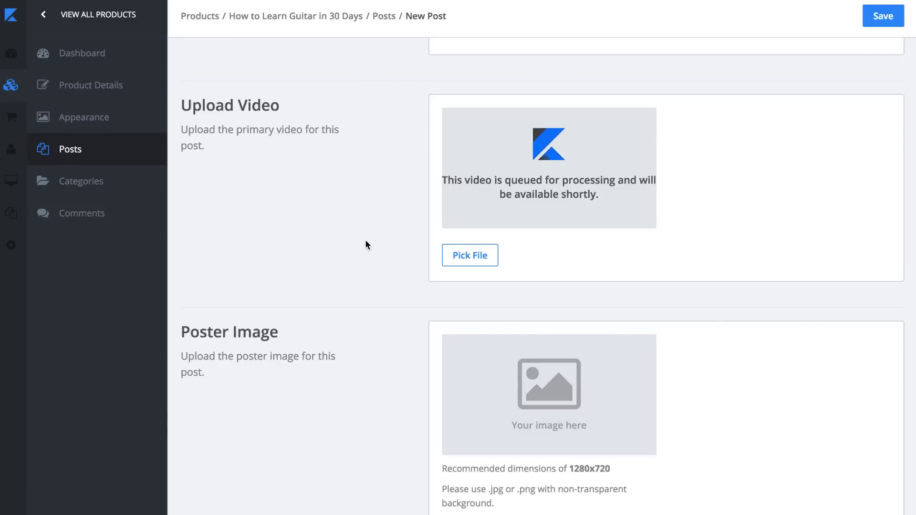
pyautogui.scroll(-2, 366, 243)
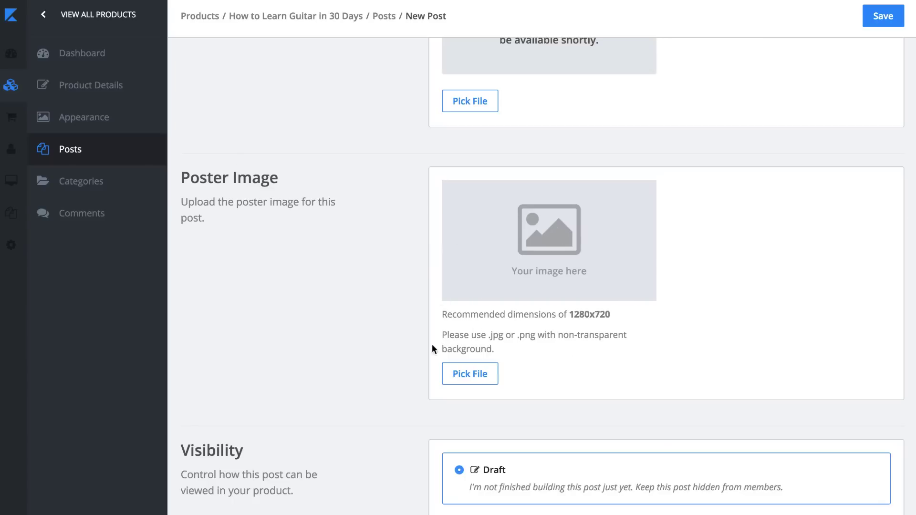
# - Set the post's poster image to an electric guitar photo from a 'guitar' web image search
pyautogui.click(477, 374)
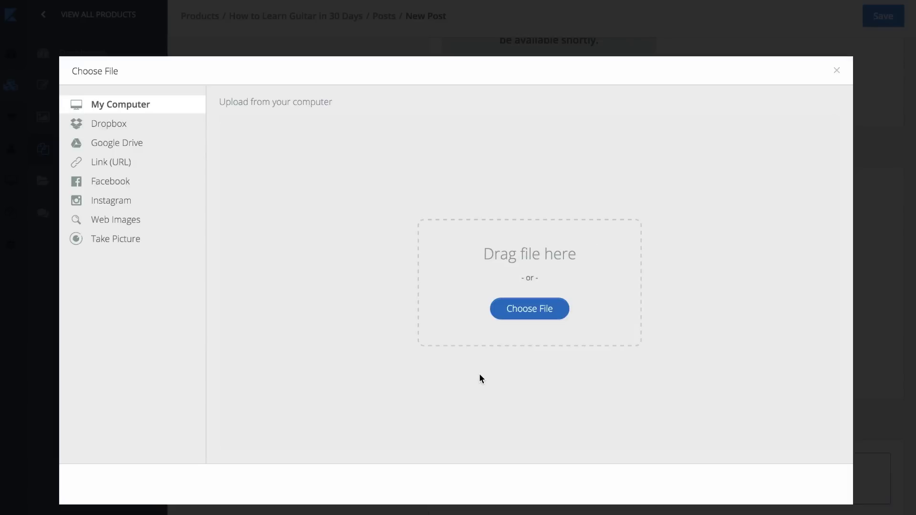
pyautogui.click(127, 218)
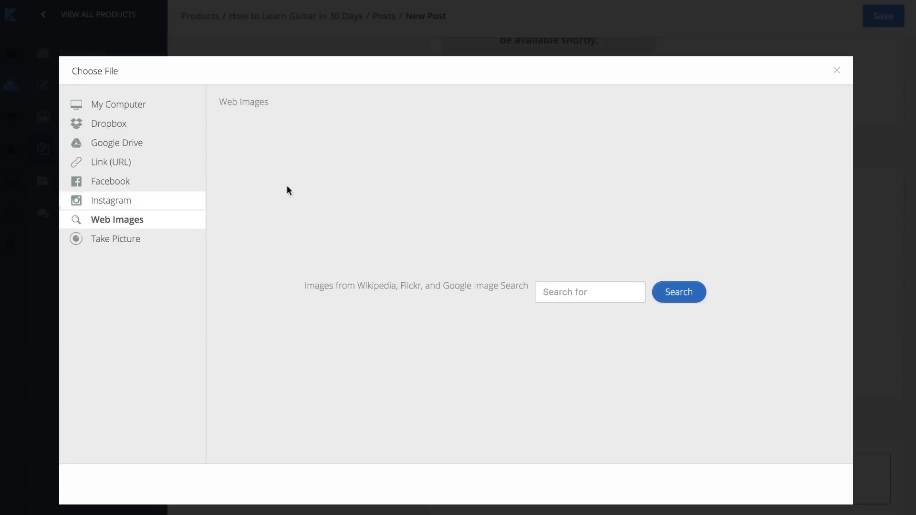
pyautogui.click(590, 285)
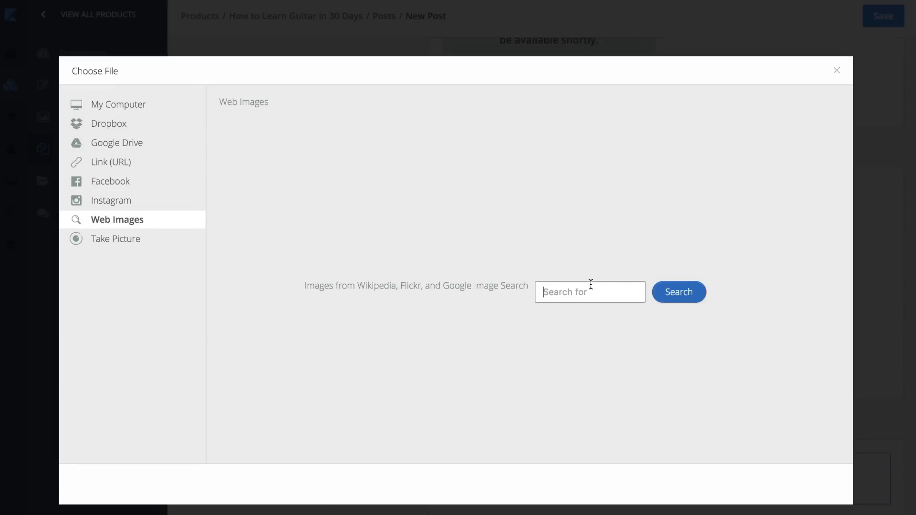
pyautogui.write('guitar')
pyautogui.press('Return')
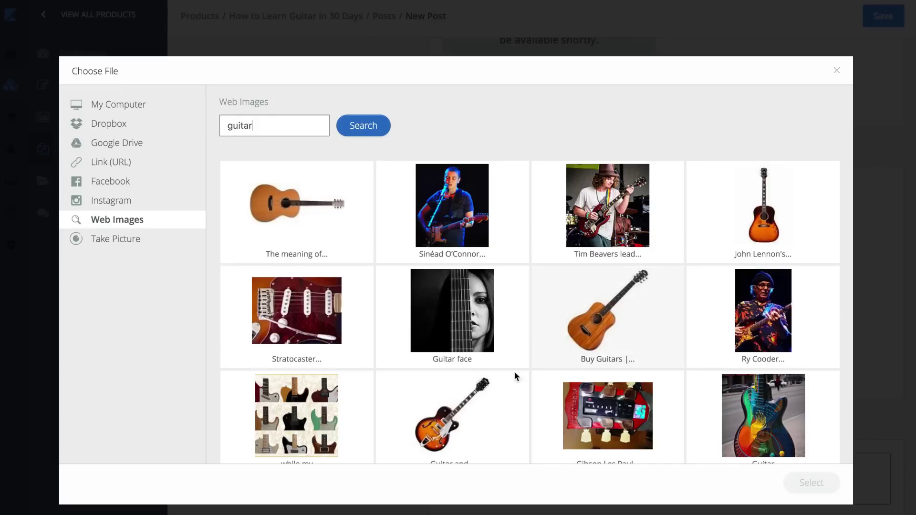
pyautogui.click(443, 419)
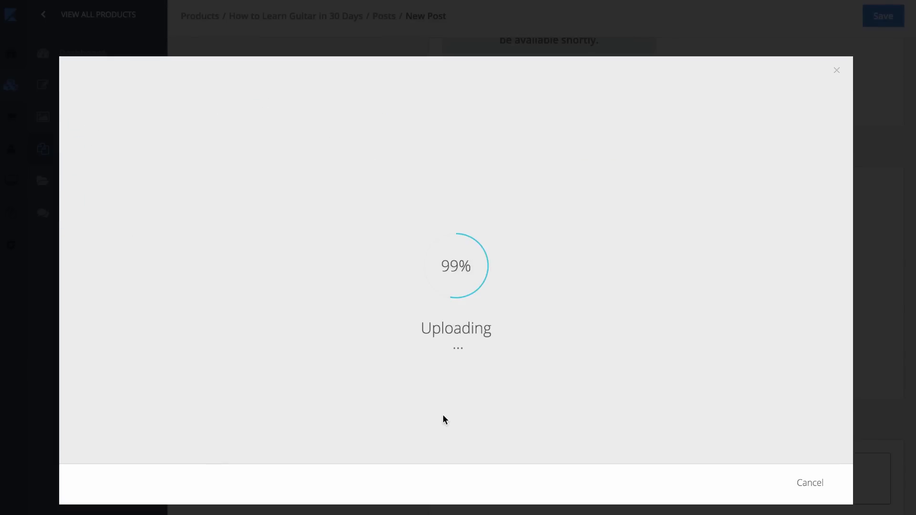
pyautogui.scroll(-2, 685, 367)
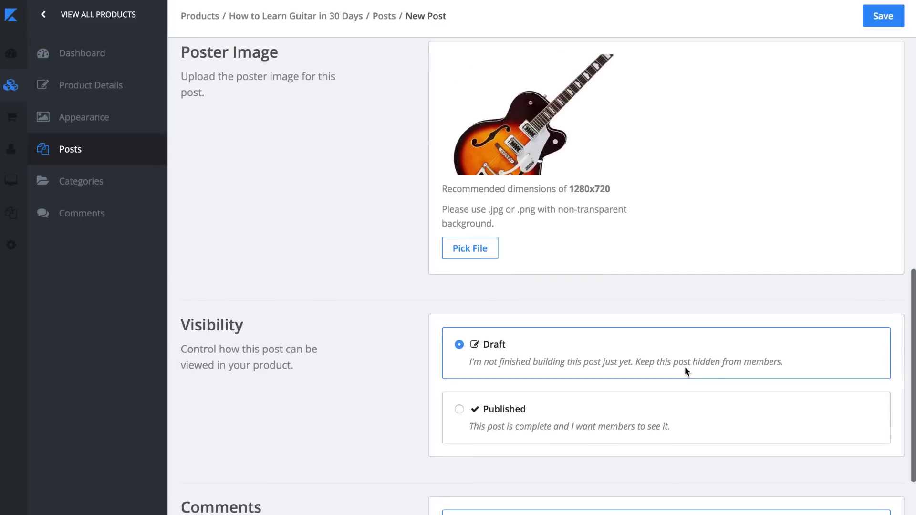
pyautogui.scroll(-3, 684, 366)
pyautogui.scroll(-1, 573, 286)
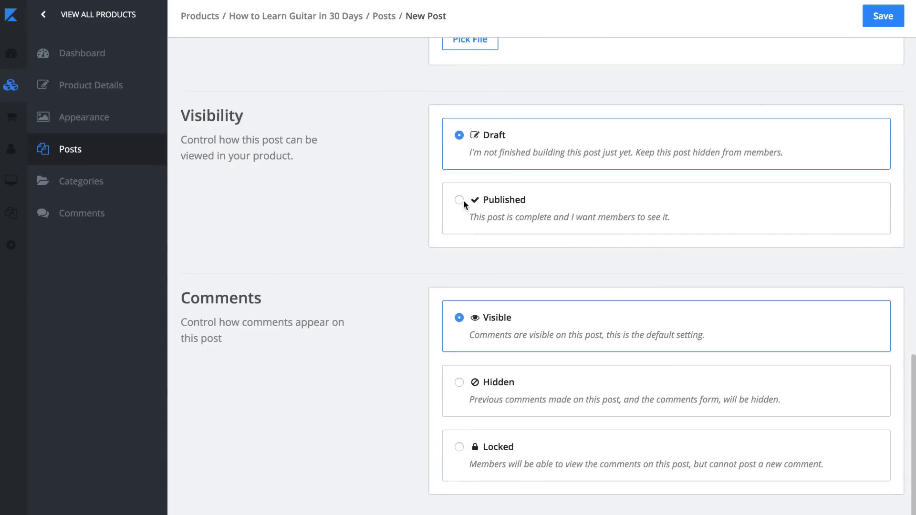
# - Change the welcome post's visibility from Draft to Published and save the post
pyautogui.click(459, 200)
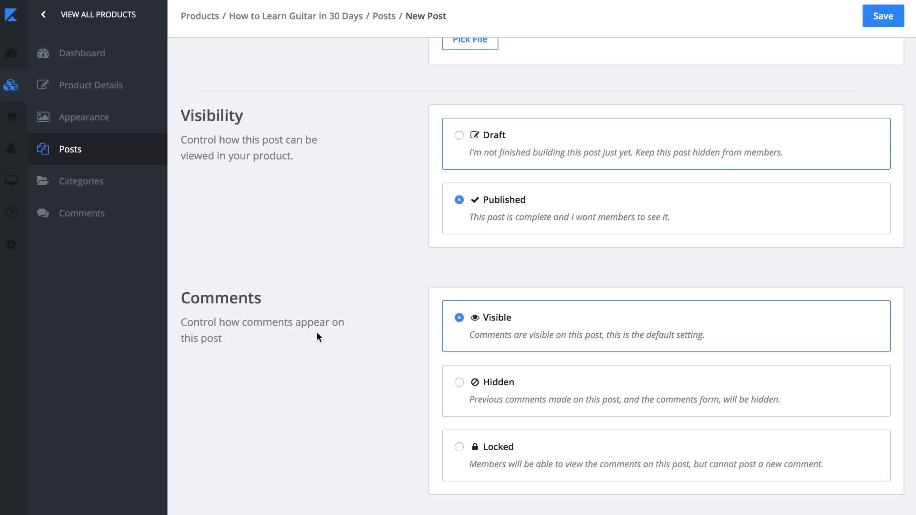
pyautogui.scroll(-1, 849, 397)
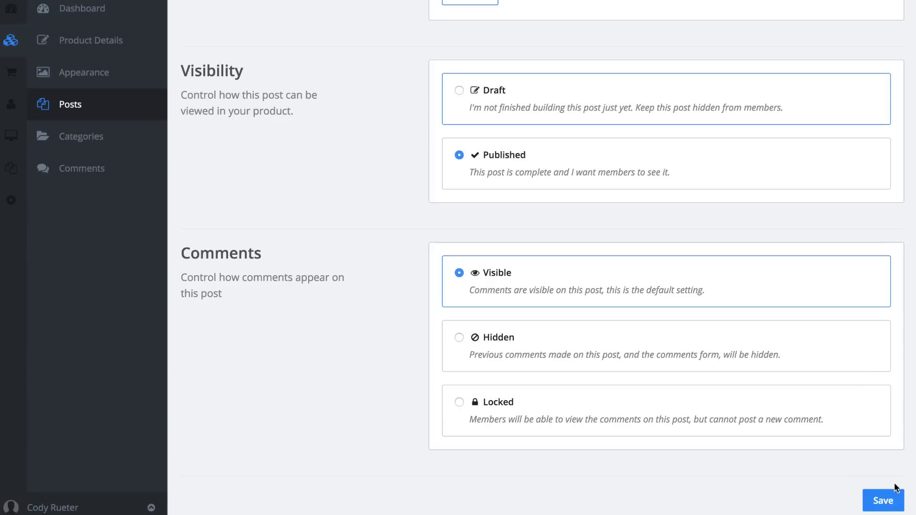
pyautogui.click(889, 498)
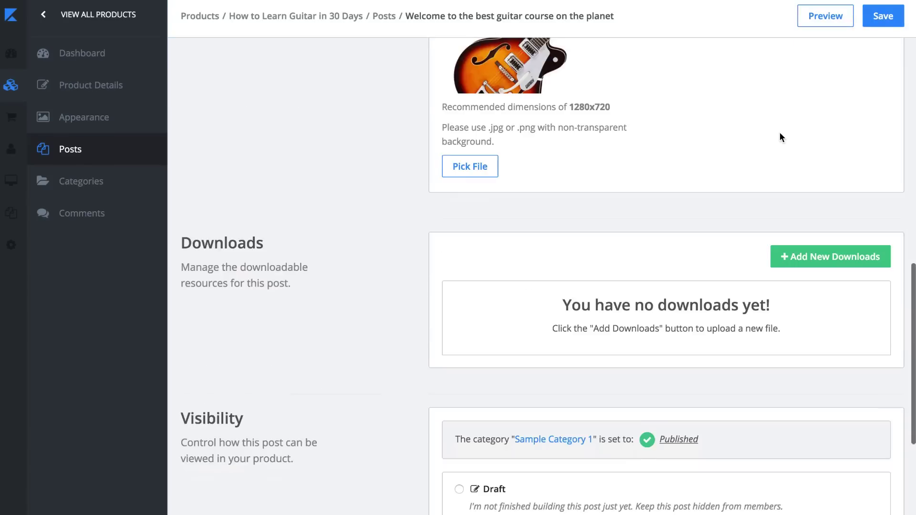
# - Preview the welcome post in member view, then play and pause its webcam video
pyautogui.click(826, 19)
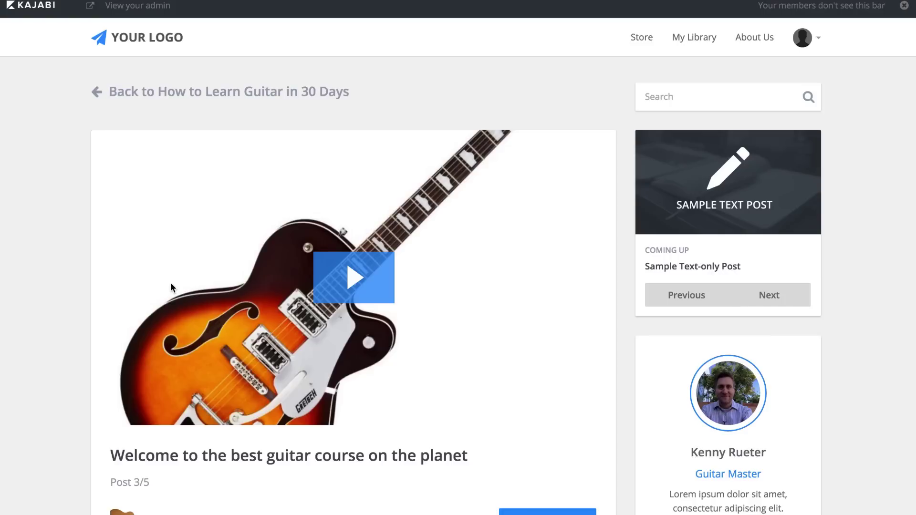
pyautogui.click(365, 275)
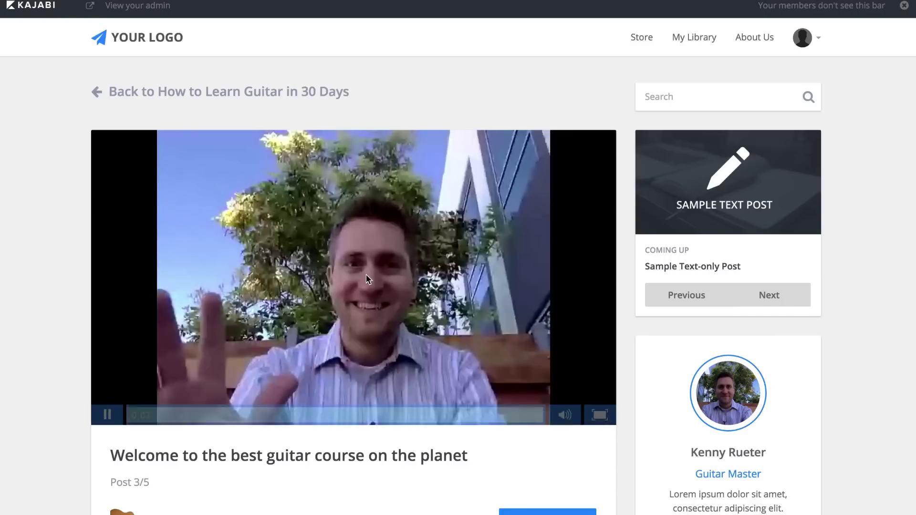
pyautogui.click(108, 416)
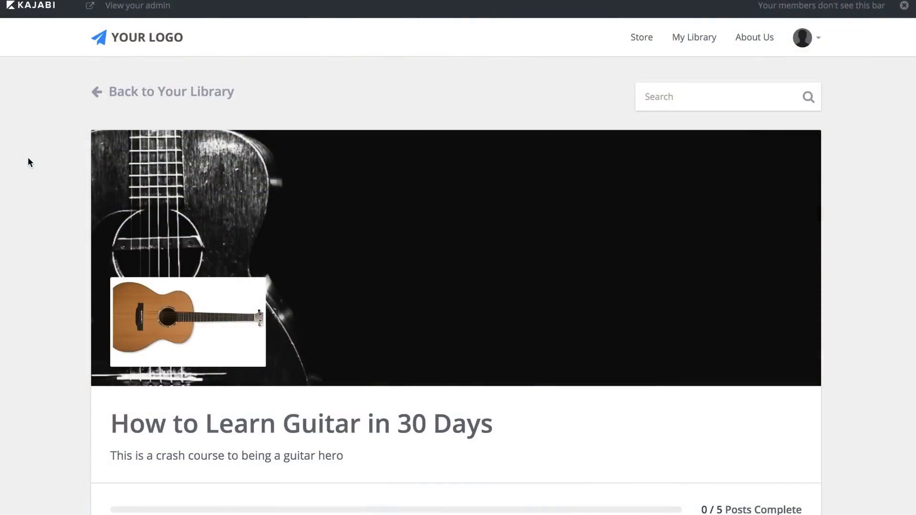
pyautogui.scroll(-1, 29, 162)
pyautogui.scroll(-2, 29, 162)
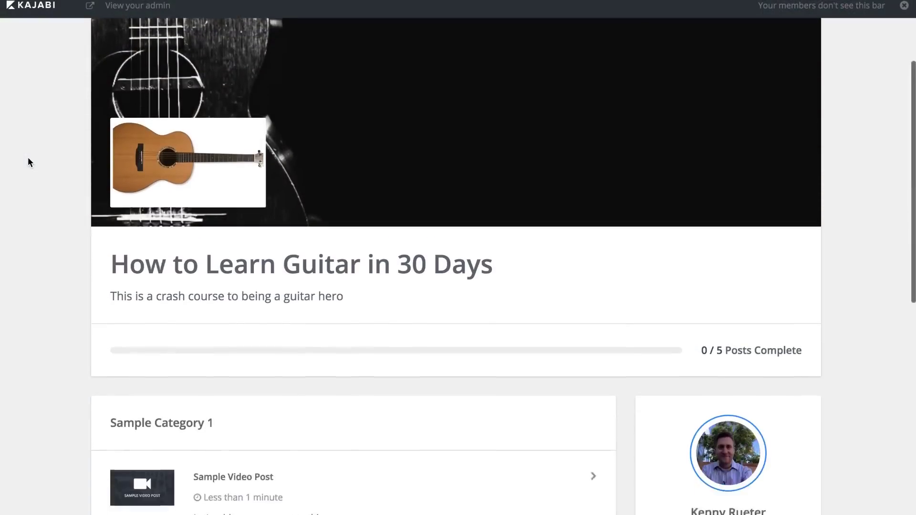
pyautogui.scroll(-1, 29, 162)
pyautogui.scroll(-2, 28, 162)
pyautogui.scroll(-2, 29, 161)
pyautogui.scroll(-1, 29, 162)
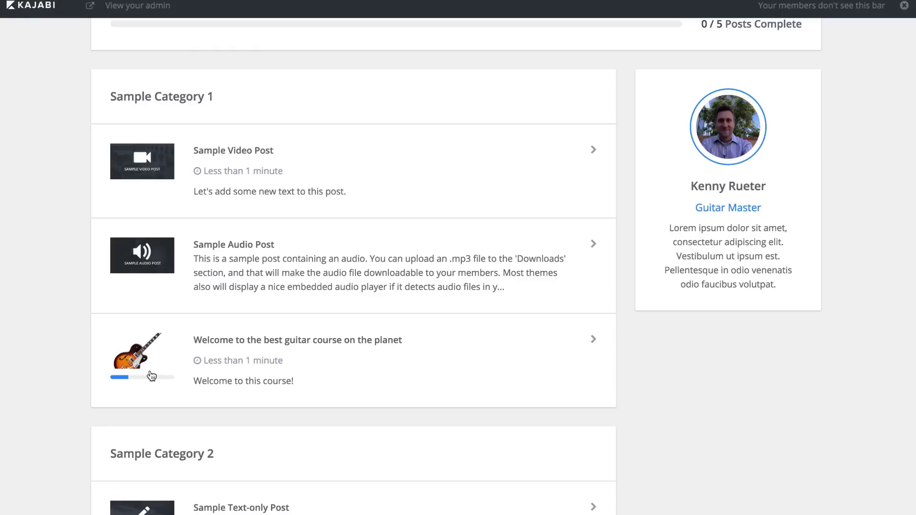
pyautogui.scroll(5, 151, 376)
pyautogui.scroll(1, 151, 375)
pyautogui.scroll(2, 151, 374)
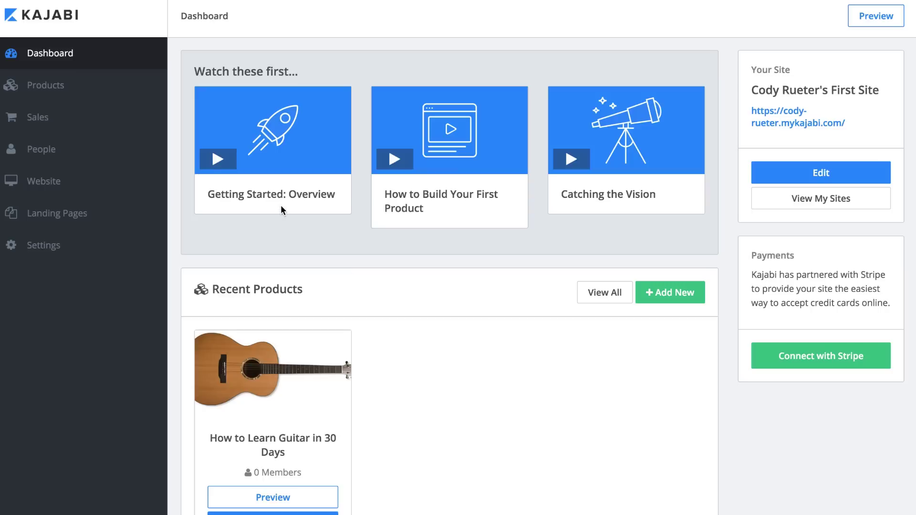
# - Go to the Sales dashboard, then the Payments settings with the Connect with Stripe options
pyautogui.click(52, 117)
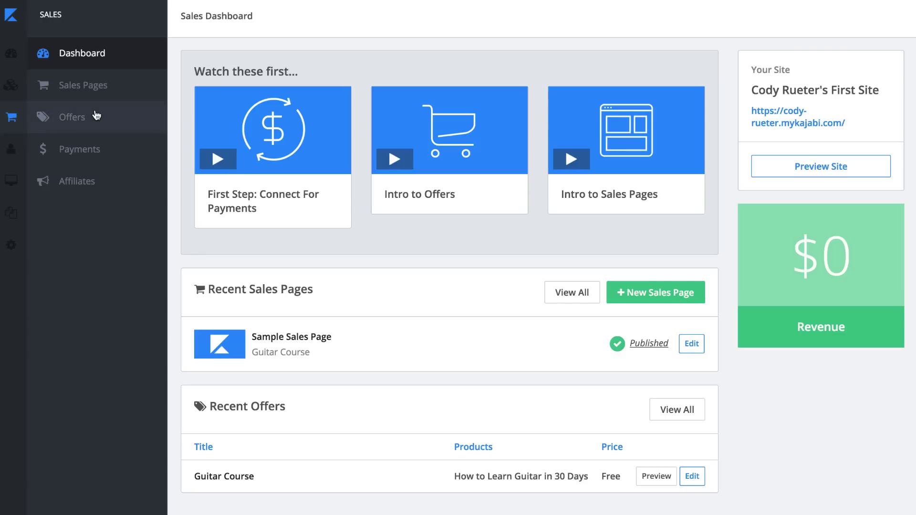
pyautogui.click(82, 159)
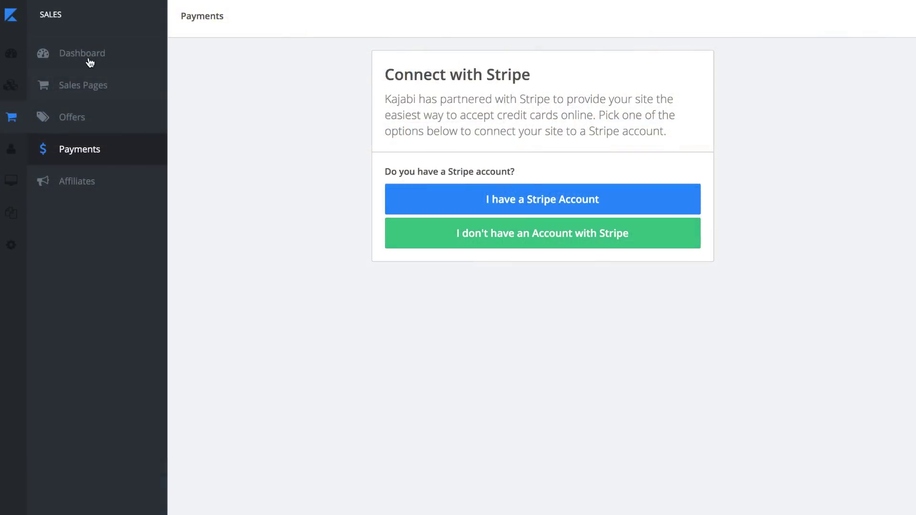
pyautogui.click(89, 62)
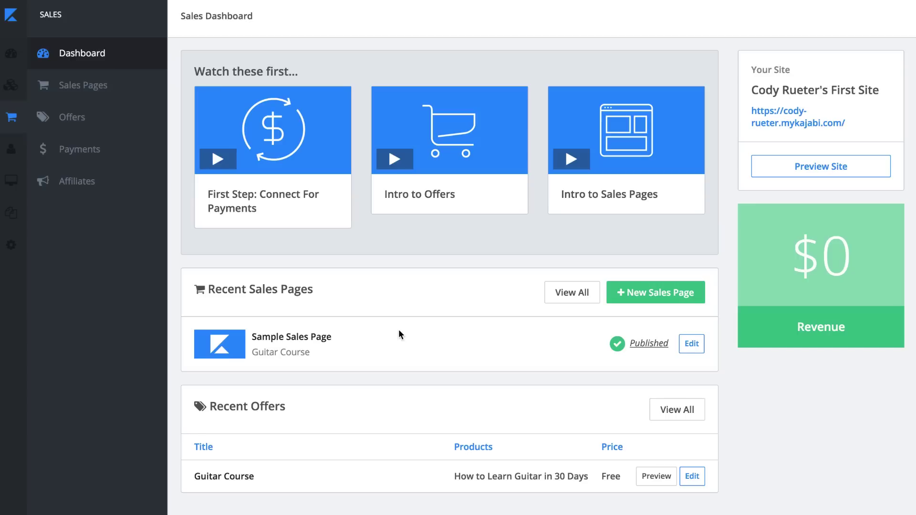
pyautogui.click(276, 342)
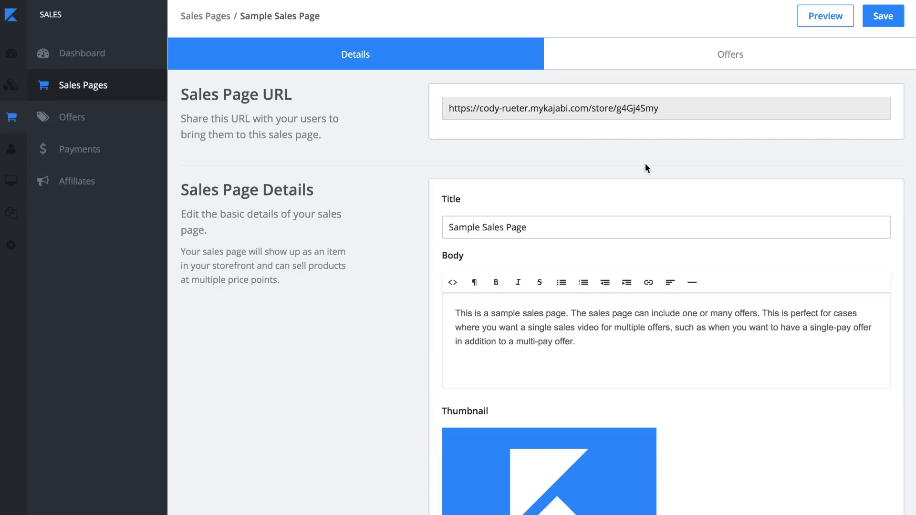
pyautogui.scroll(-3, 663, 262)
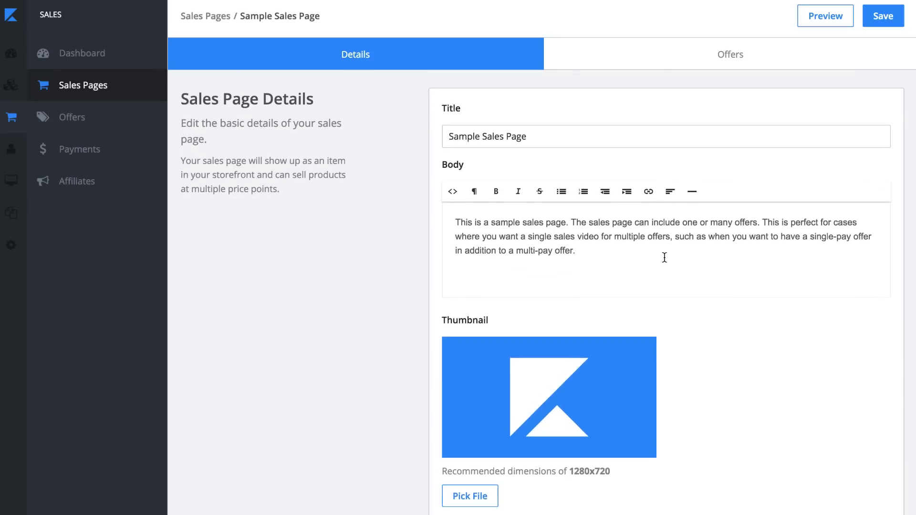
pyautogui.scroll(2, 663, 261)
pyautogui.scroll(-3, 664, 261)
pyautogui.scroll(-3, 663, 261)
pyautogui.scroll(1, 663, 261)
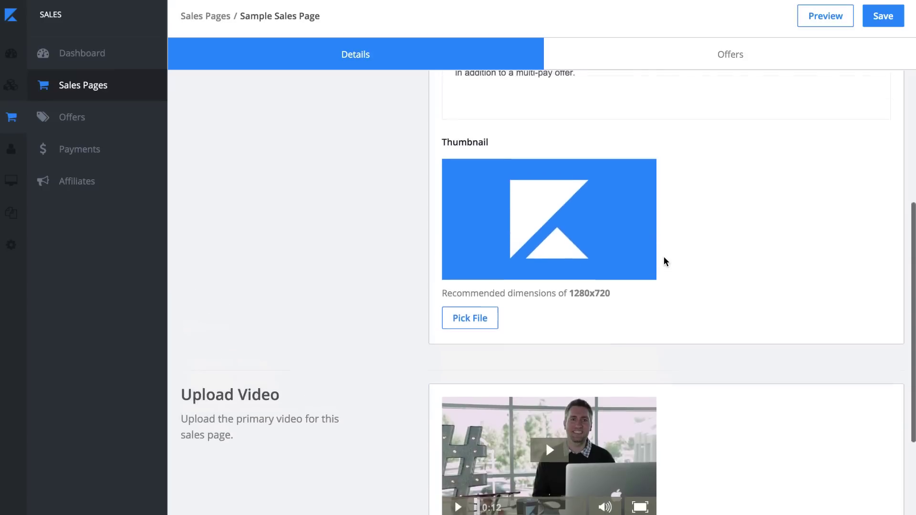
pyautogui.scroll(-2, 663, 262)
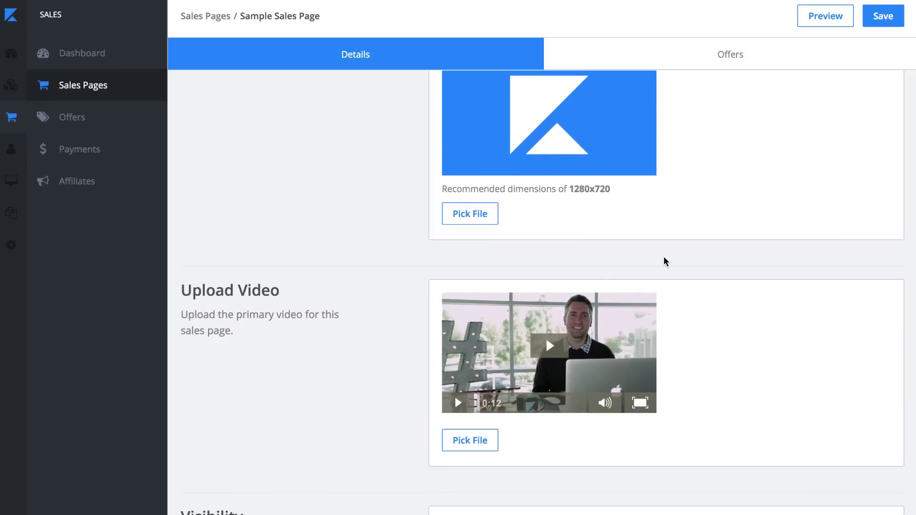
pyautogui.scroll(-1, 664, 261)
pyautogui.scroll(-2, 663, 261)
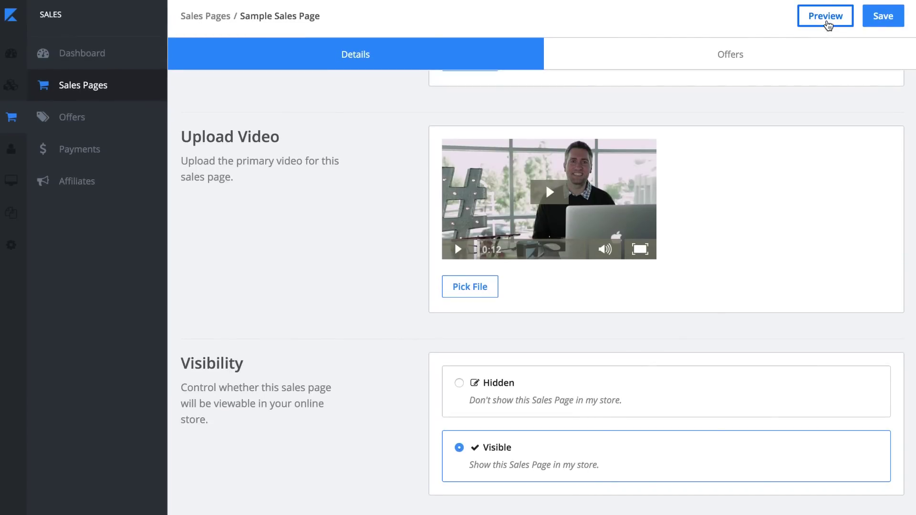
pyautogui.click(825, 16)
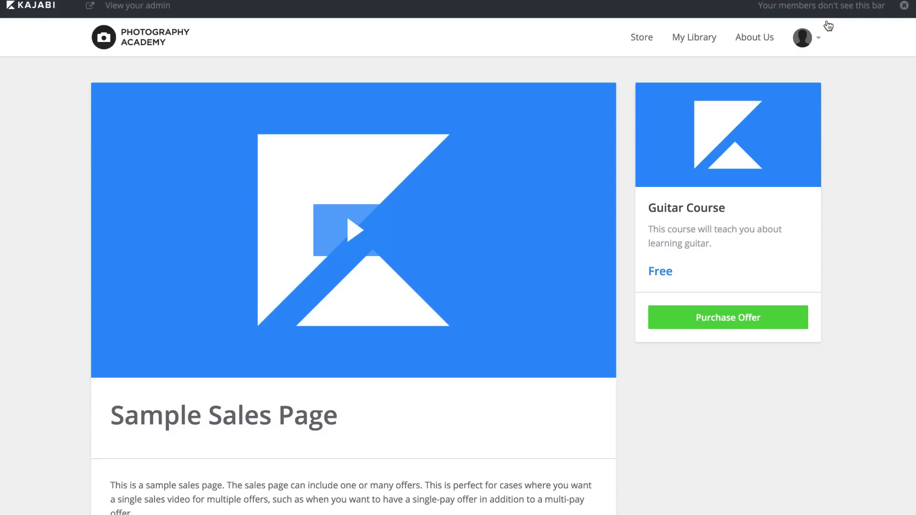
pyautogui.scroll(-3, 827, 26)
pyautogui.scroll(3, 828, 26)
# - Leave the Sample Sales Page preview and go back to the admin dashboard
pyautogui.click(158, 8)
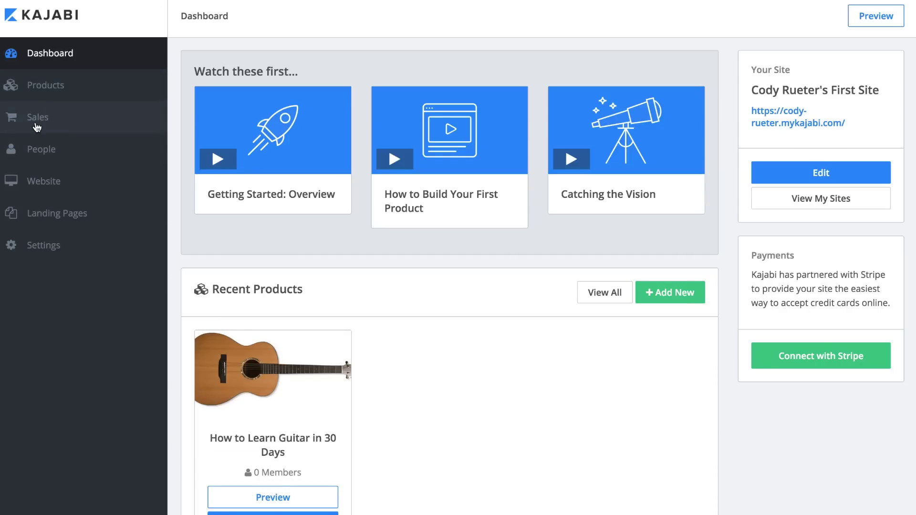
# - Go to the Sales dashboard and edit the Guitar Course offer
pyautogui.click(37, 118)
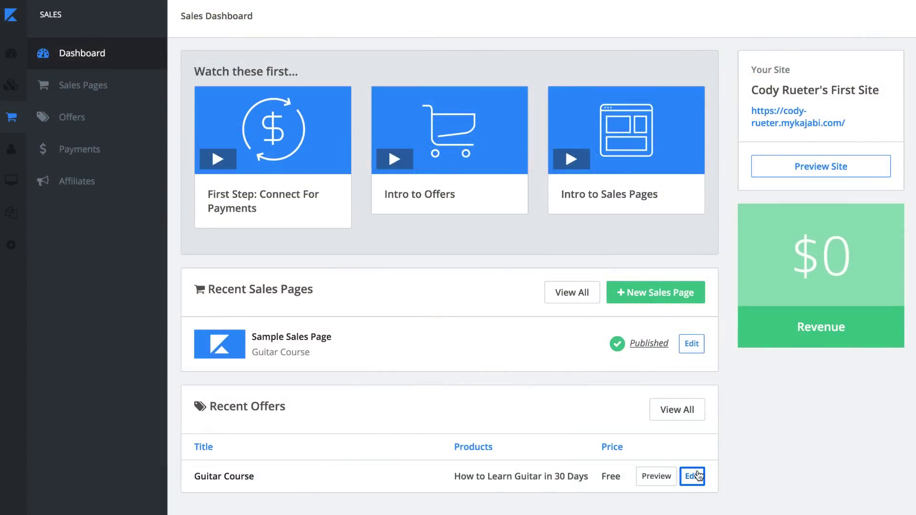
pyautogui.click(695, 476)
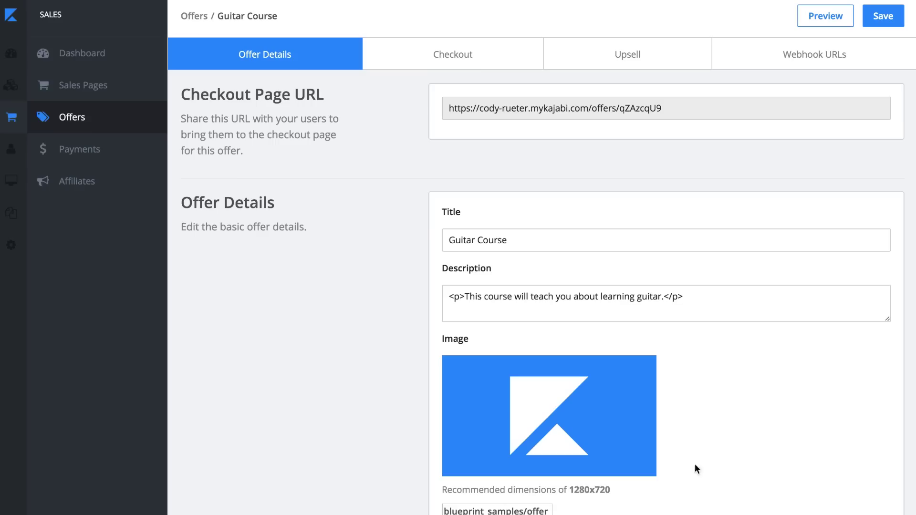
pyautogui.scroll(-3, 331, 277)
pyautogui.scroll(3, 330, 276)
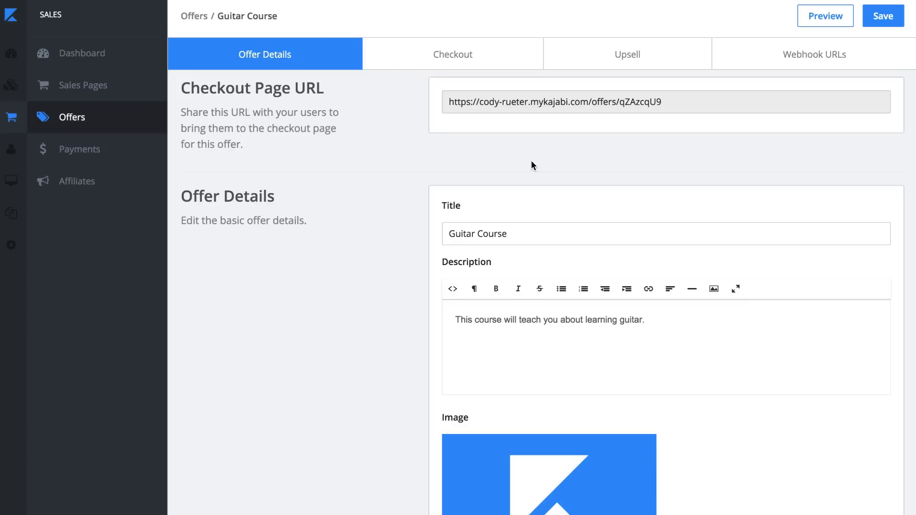
pyautogui.scroll(-1, 531, 165)
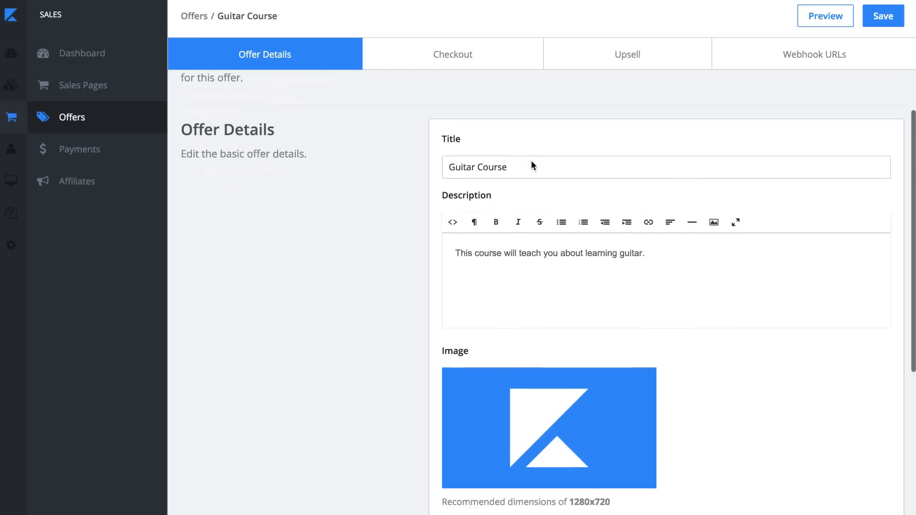
pyautogui.scroll(-3, 531, 165)
pyautogui.scroll(-2, 532, 161)
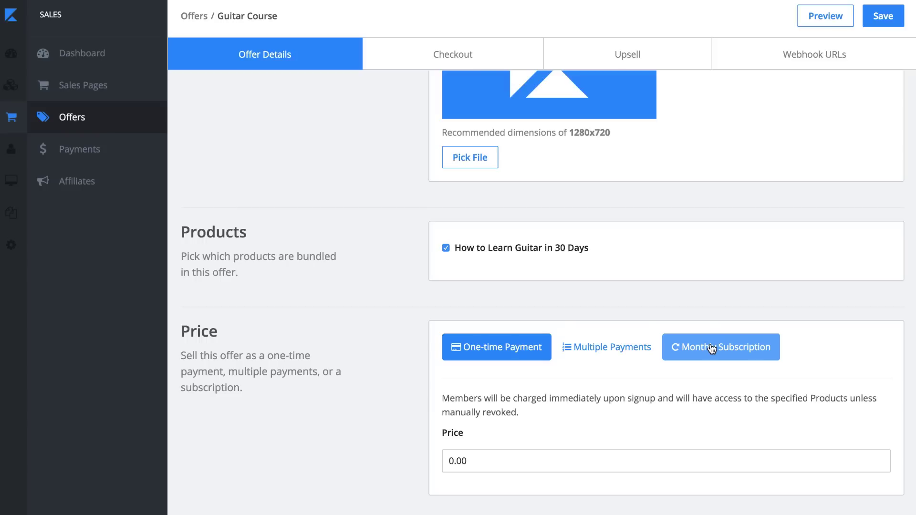
pyautogui.scroll(2, 710, 348)
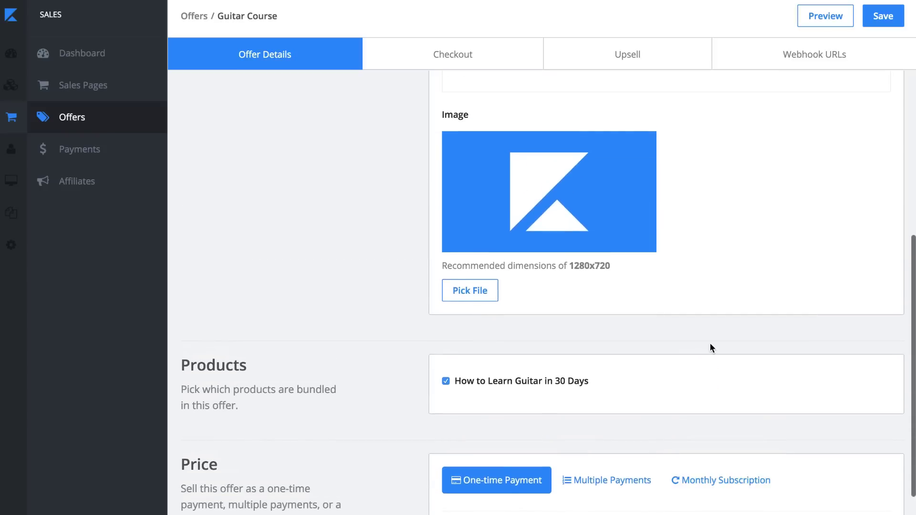
pyautogui.scroll(4, 711, 348)
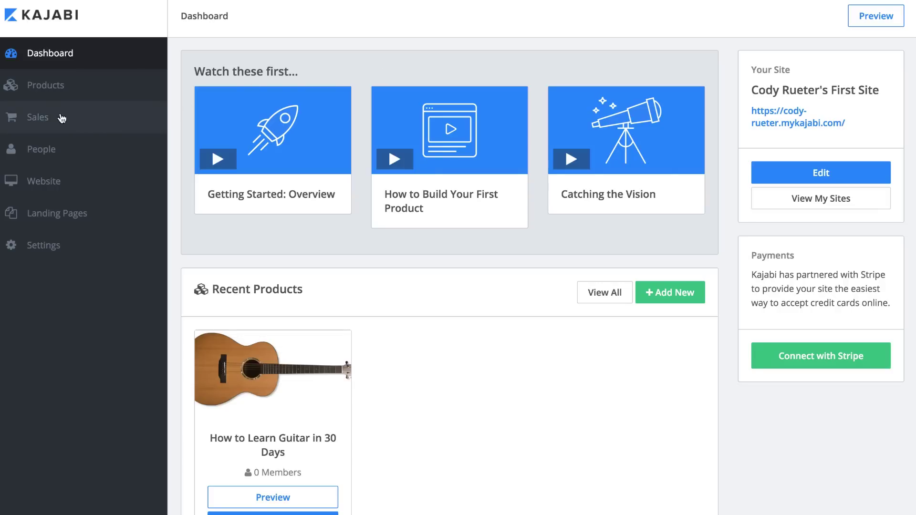
# - Go to Sales > Affiliates to review zero clicks, zero conversions and the affiliate signup and login links
pyautogui.click(37, 128)
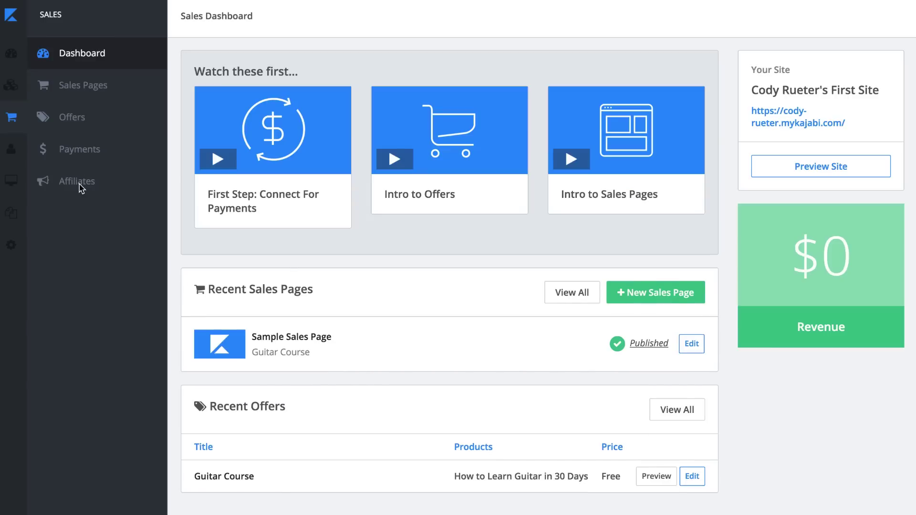
pyautogui.click(77, 188)
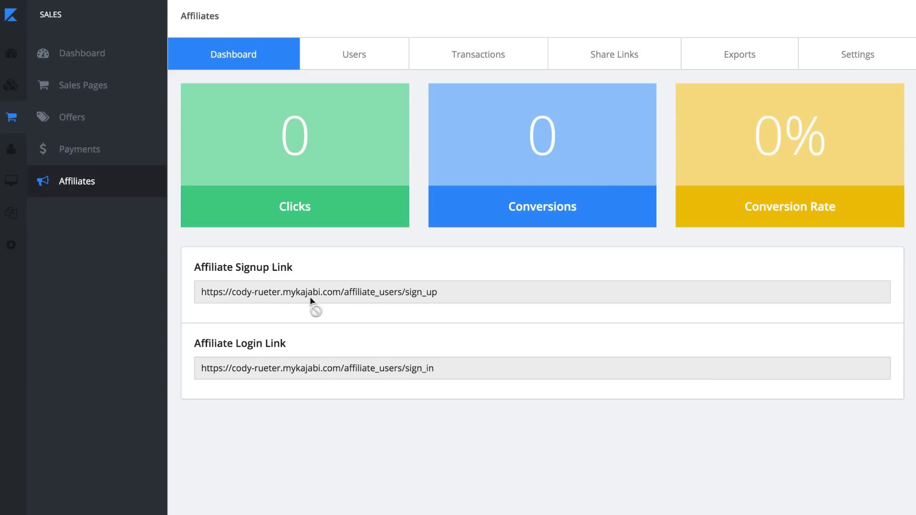
pyautogui.click(301, 286)
pyautogui.click(599, 54)
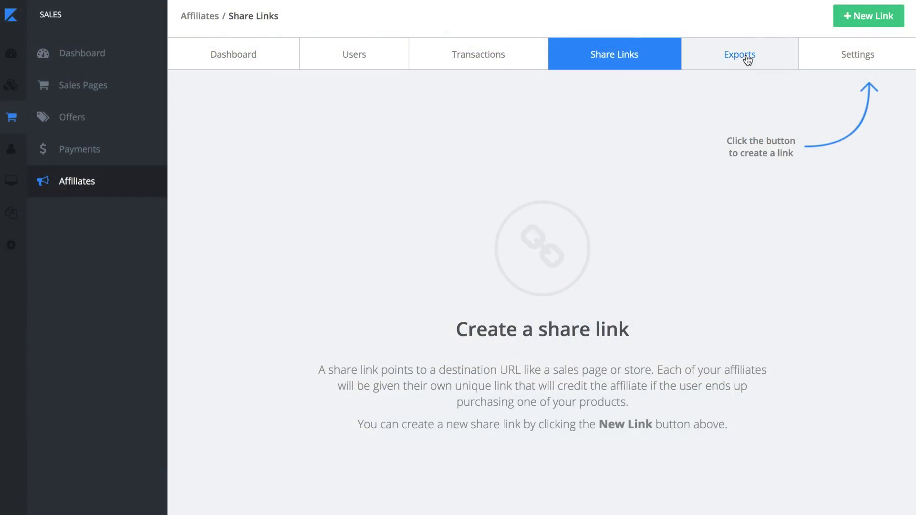
# - Move from the affiliate Share Links page to the Exports page for affiliate data
pyautogui.click(746, 60)
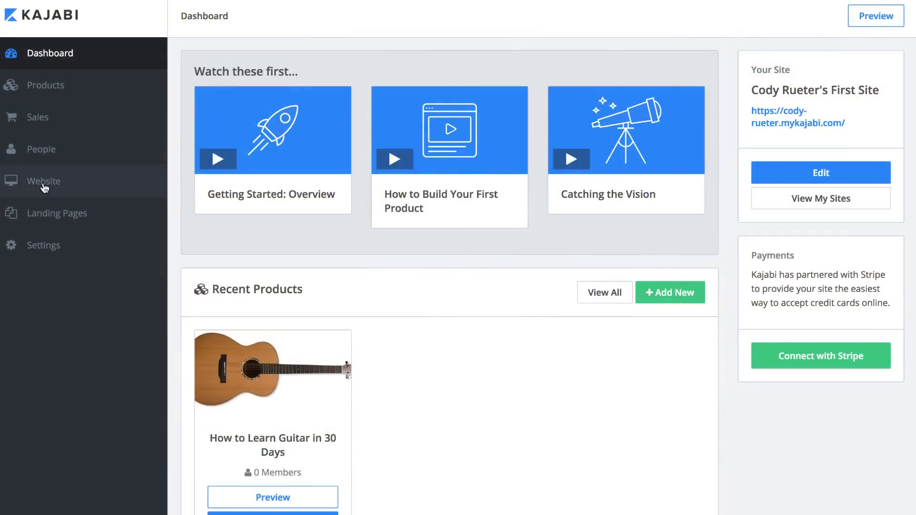
# - Open the Website section to show the Default Theme appearance settings
pyautogui.click(43, 188)
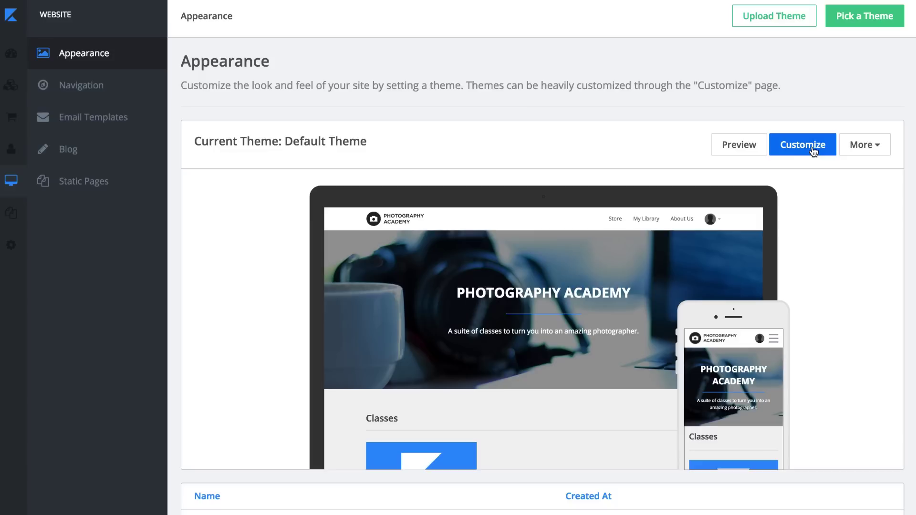
# - Preview the Default Theme to see the Photography Academy site with the Sample Sales Page class
pyautogui.click(727, 145)
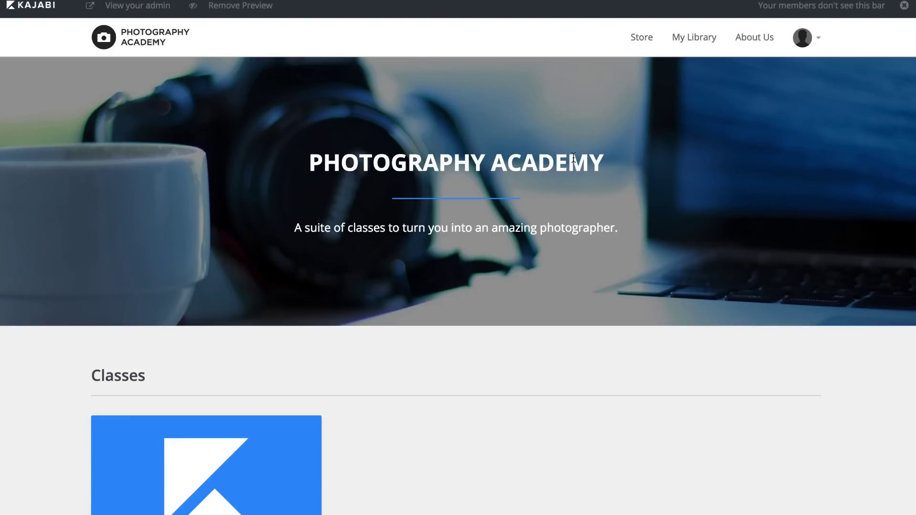
pyautogui.scroll(-3, 572, 158)
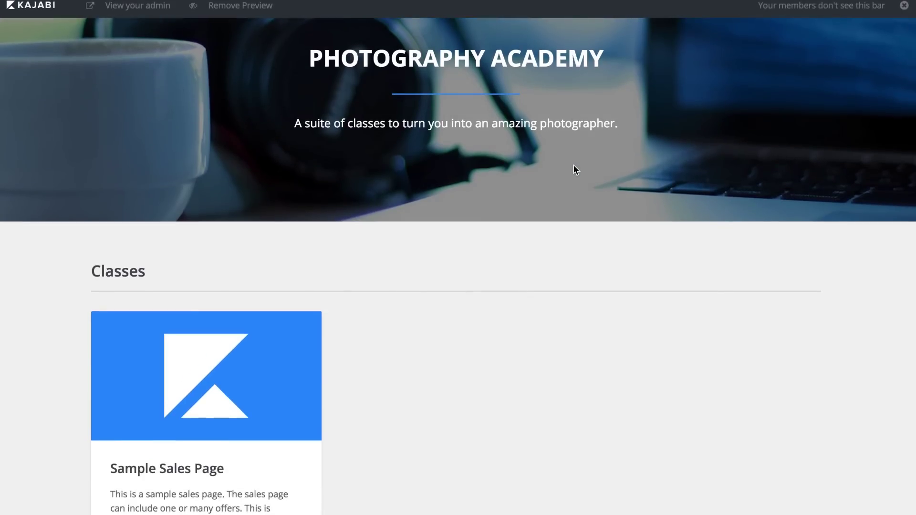
pyautogui.scroll(-2, 573, 165)
pyautogui.scroll(-2, 573, 170)
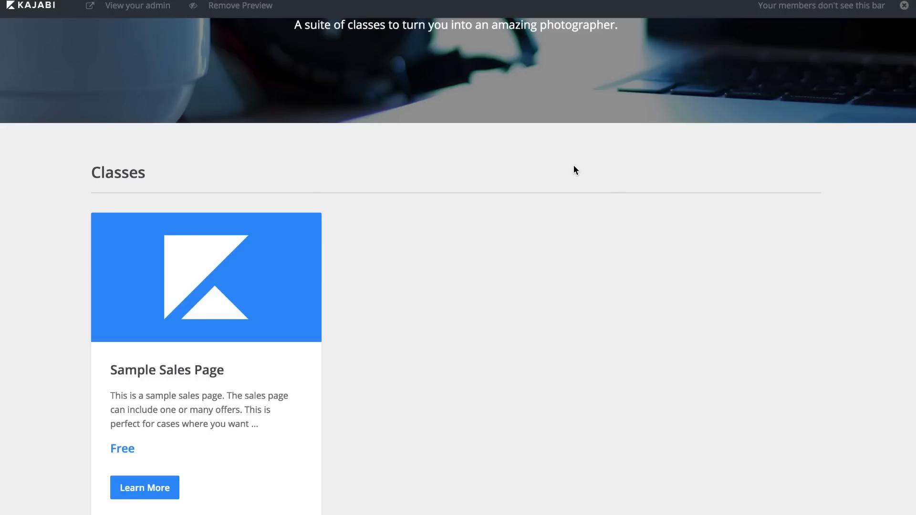
pyautogui.scroll(2, 573, 170)
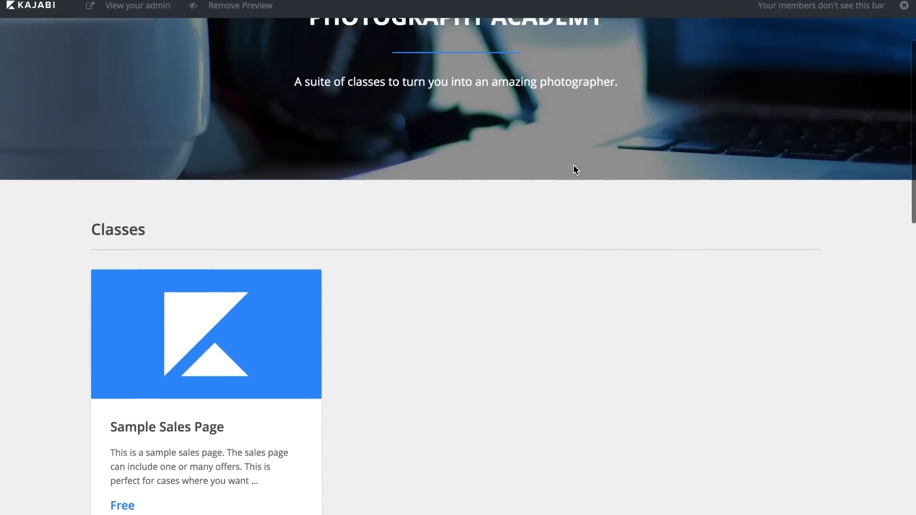
pyautogui.scroll(4, 574, 170)
pyautogui.scroll(2, 574, 170)
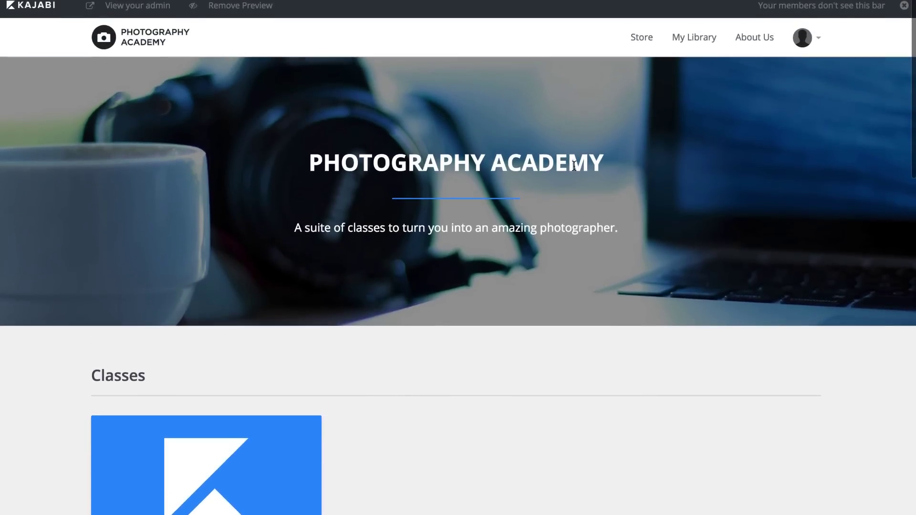